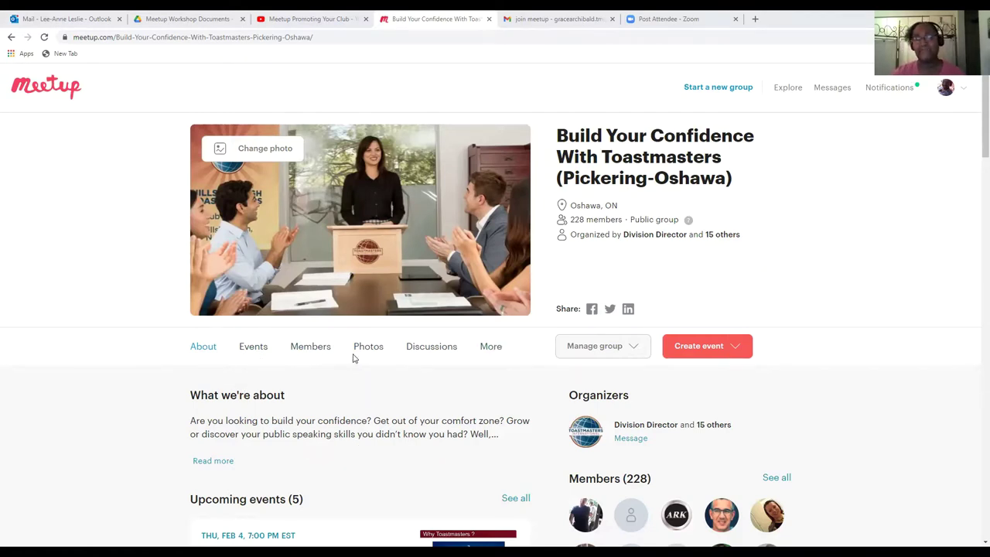
Open the members page of the Build Your Confidence With Toastmasters (Pickering-Oshawa) group
click(314, 348)
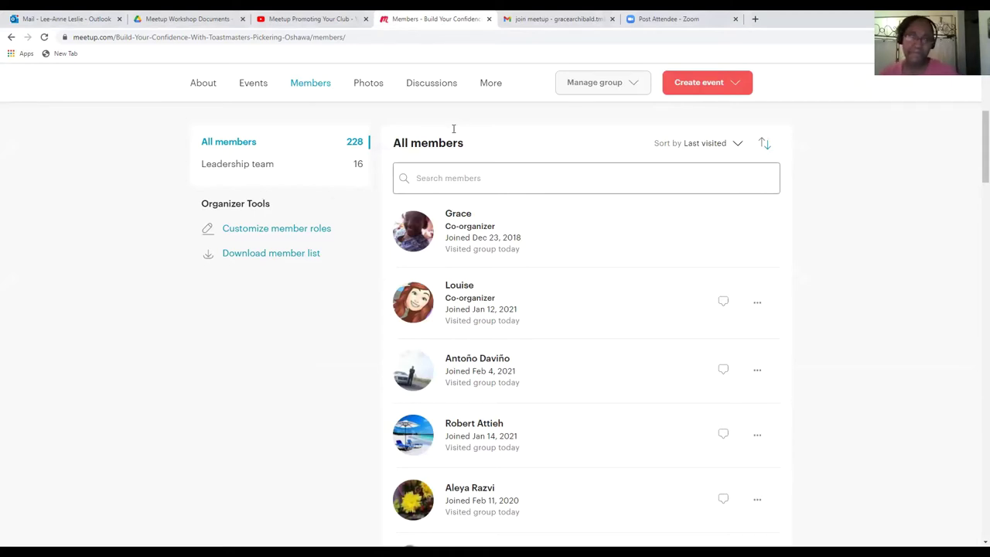
Search the group's members by the name of the member to be promoted
click(415, 183)
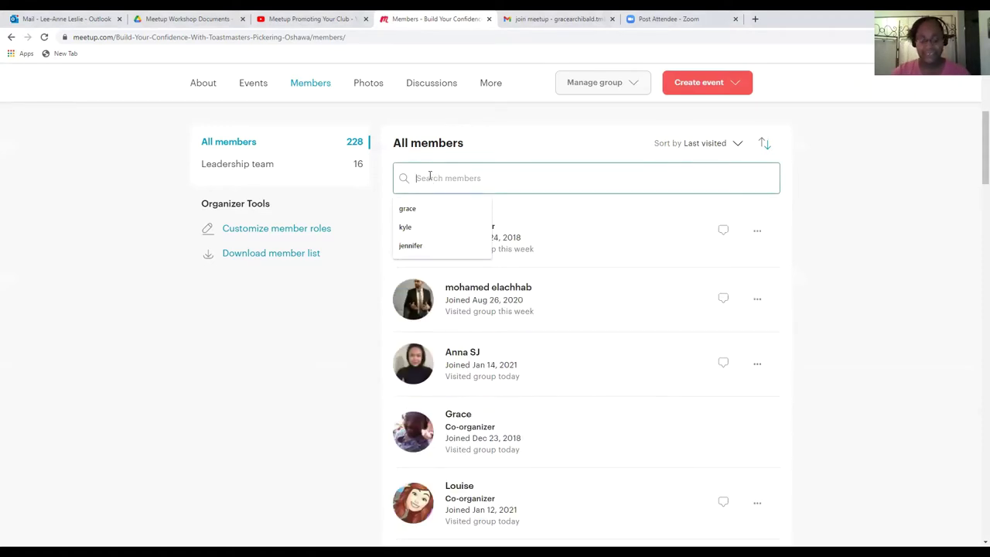
text(g)
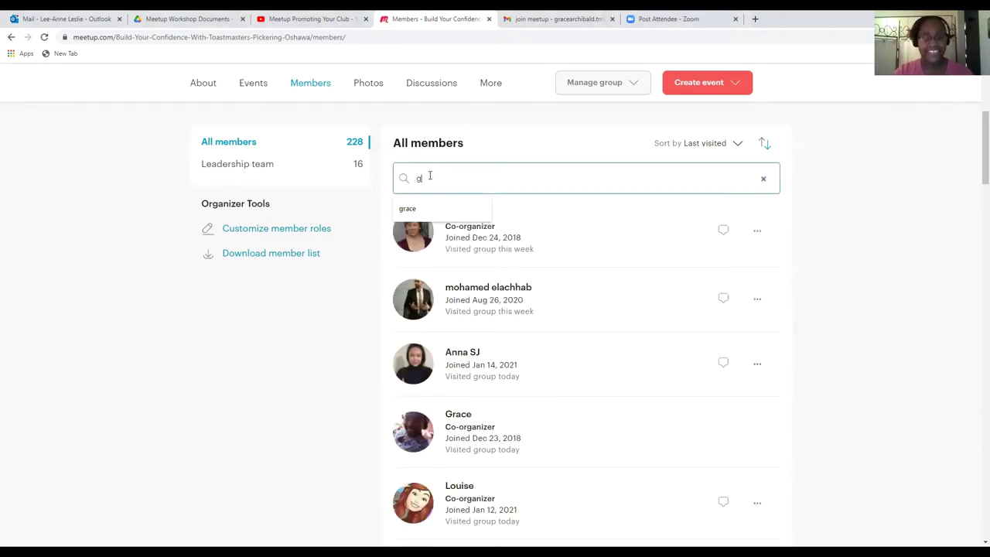
text(race a)
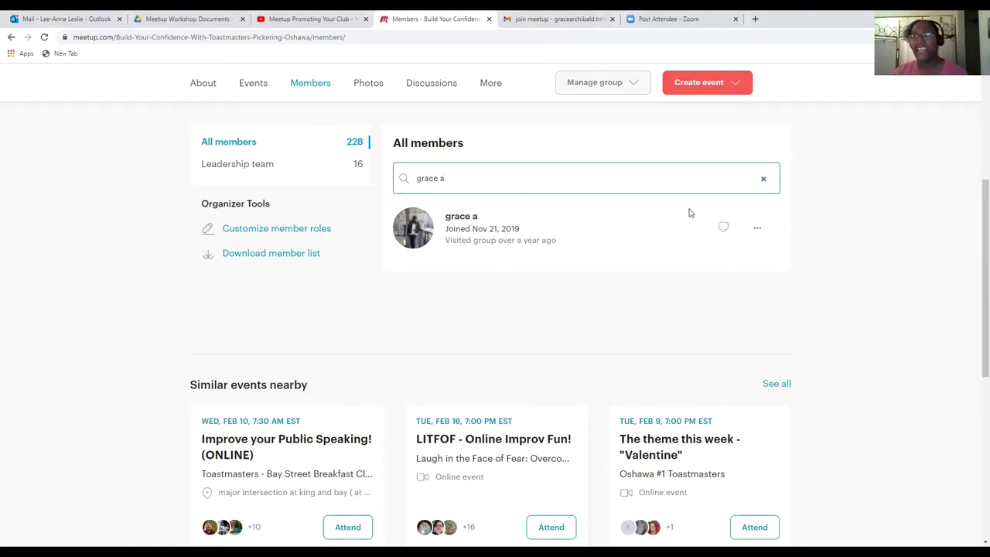
Change the found member's role to Co-organizer and agree to message them about it
click(758, 230)
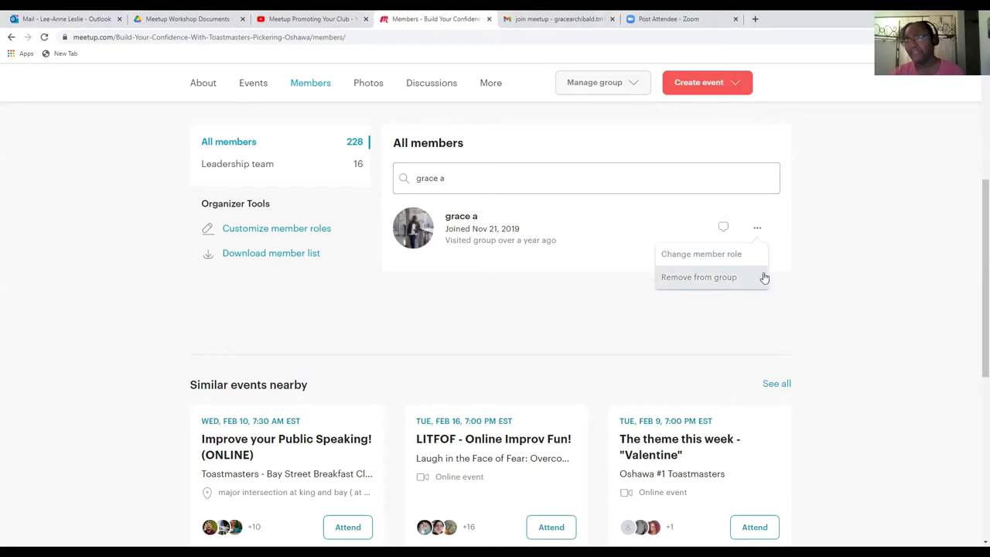
click(692, 256)
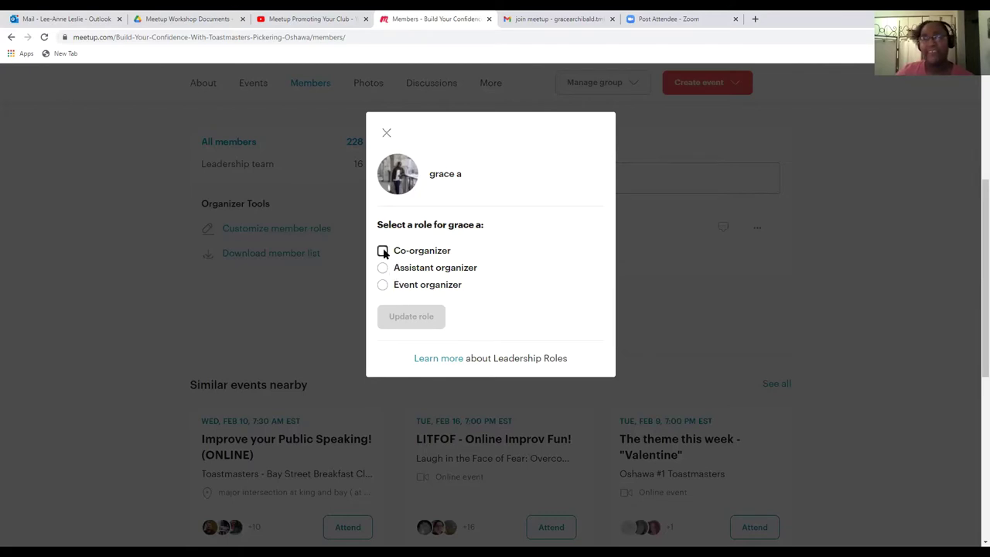
click(382, 251)
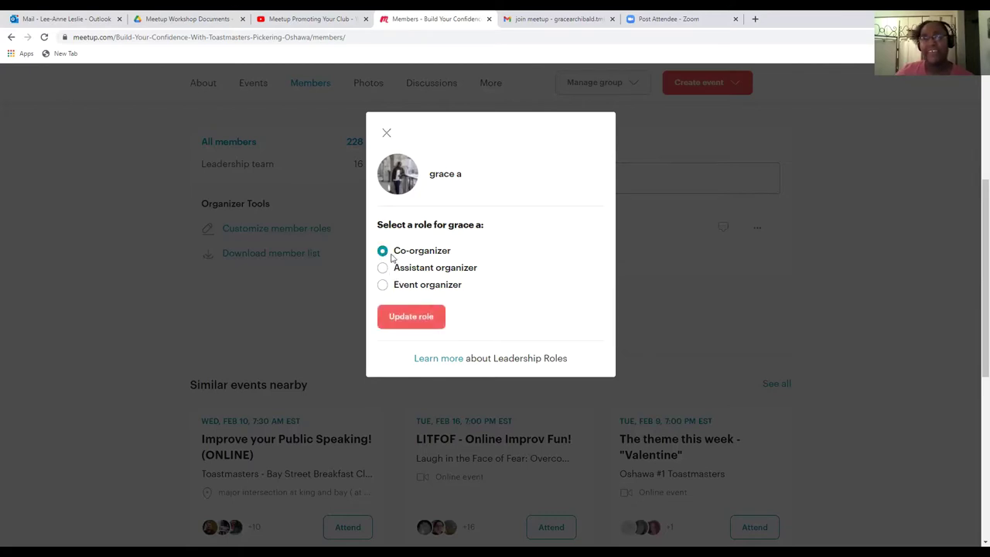
click(414, 321)
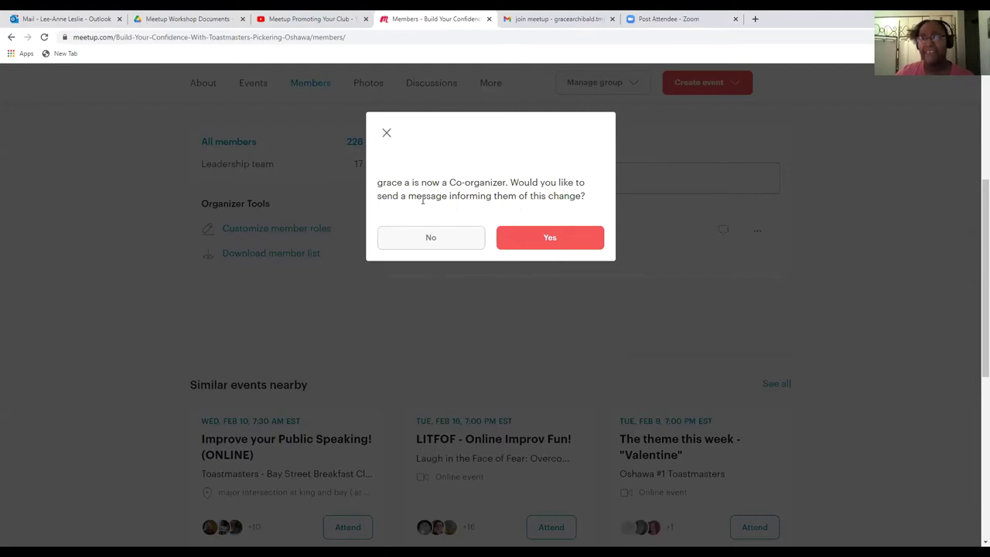
click(550, 239)
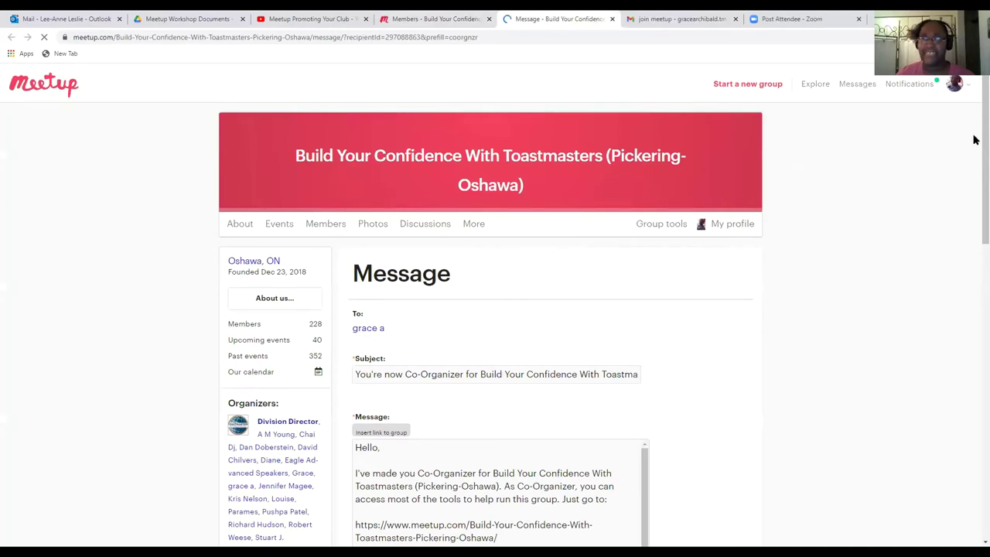
Preview the drafted Co-organizer notification, then go back to the Members page
scroll(975, 169, down, 3)
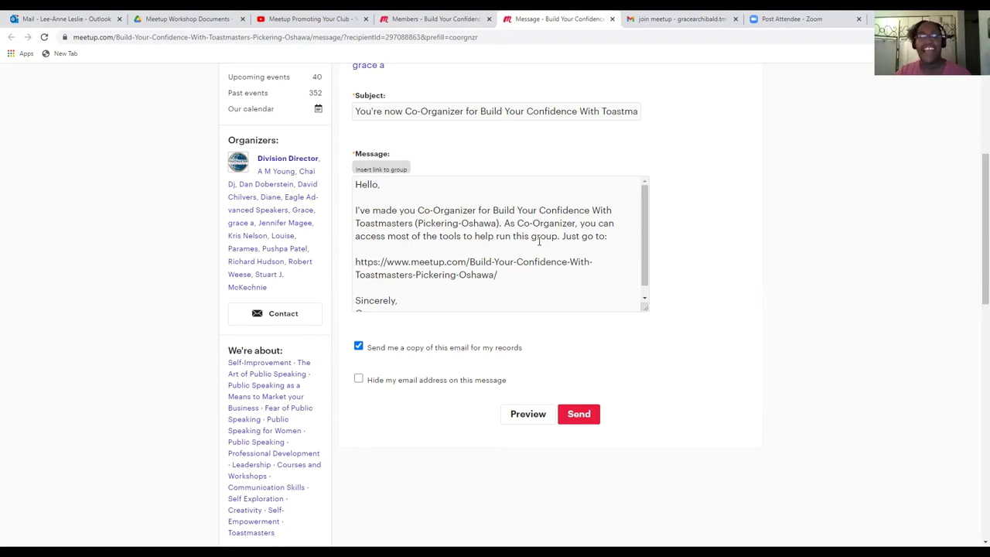
click(534, 419)
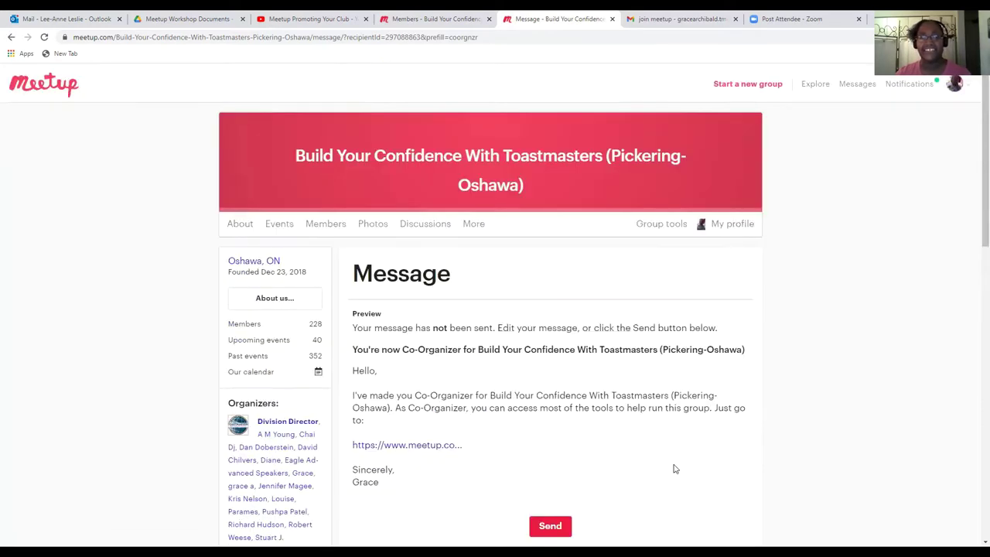
scroll(682, 499, down, 2)
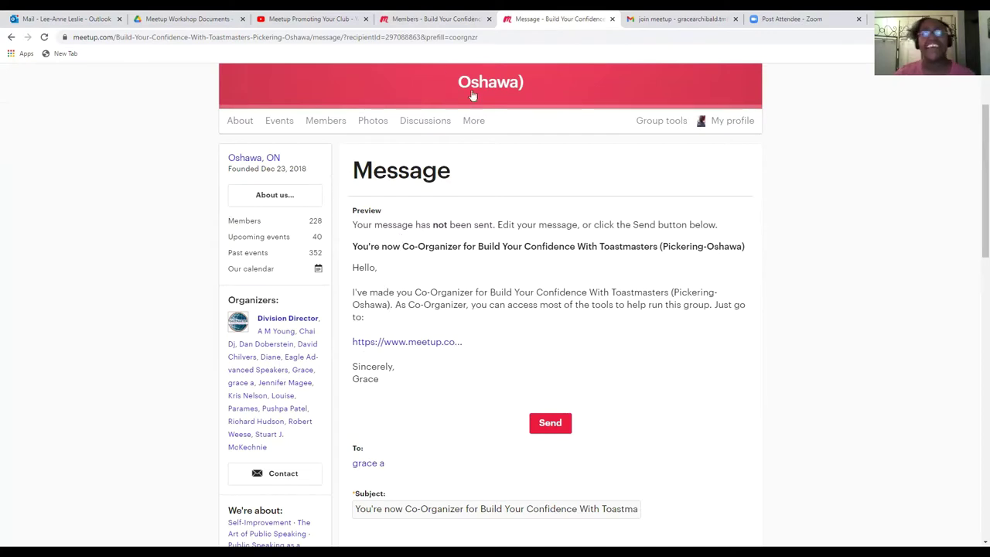
key(ctrl+shift+Tab)
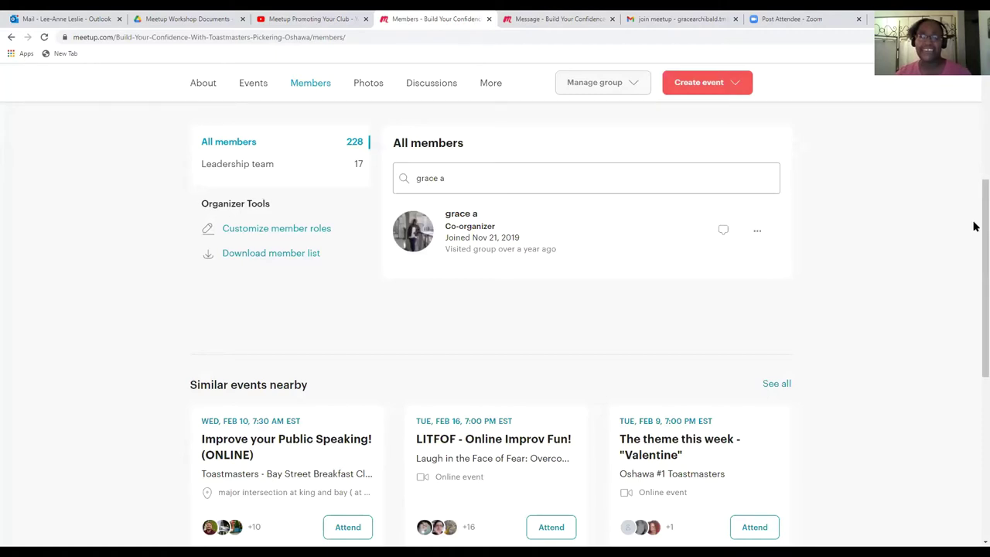
Go to the group's About page, select its web address, and scroll to Upcoming events
scroll(973, 116, up, 3)
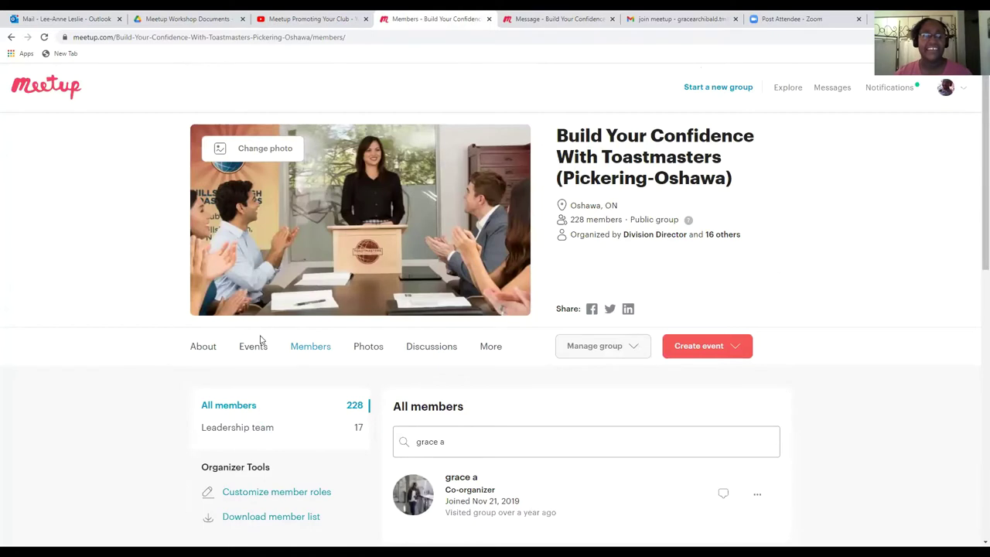
click(194, 352)
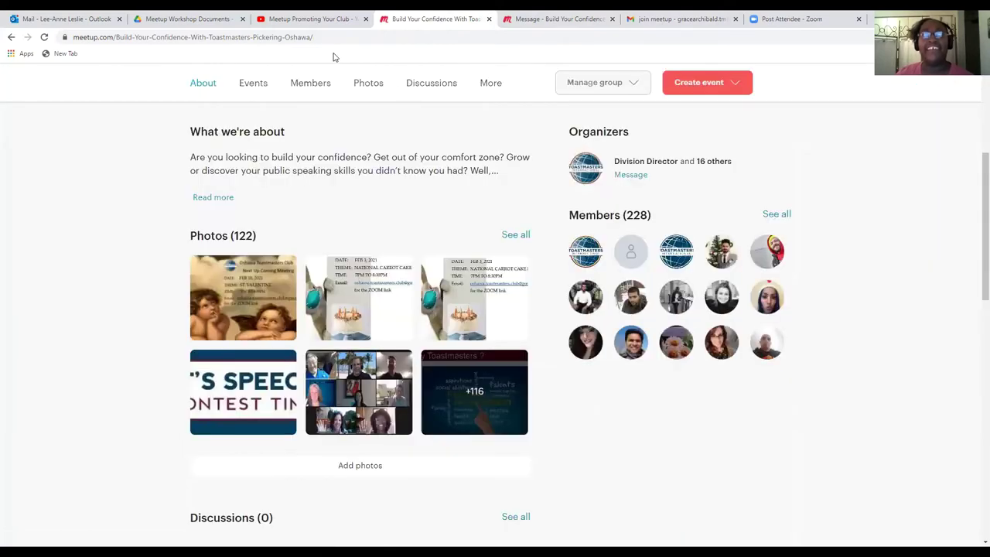
drag(313, 37, 58, 66)
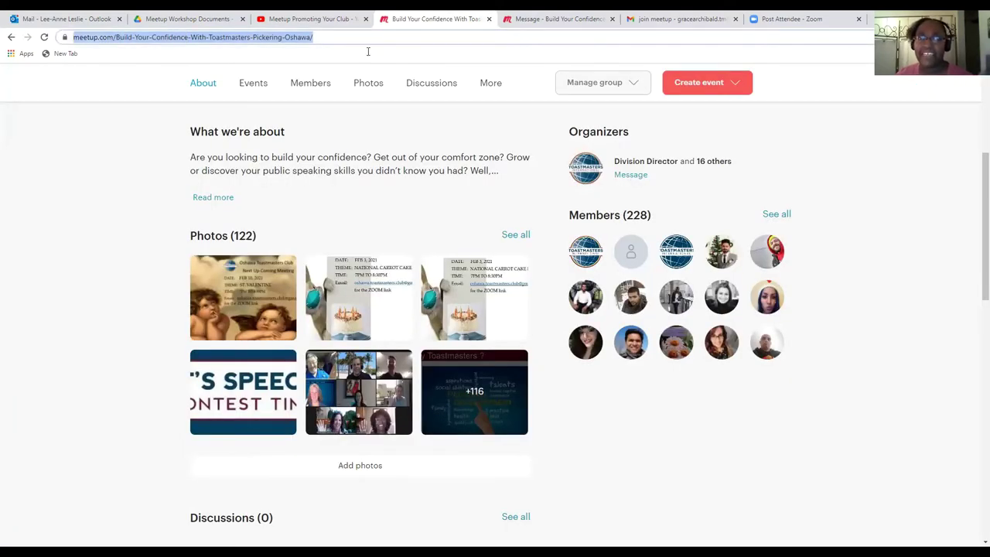
click(521, 124)
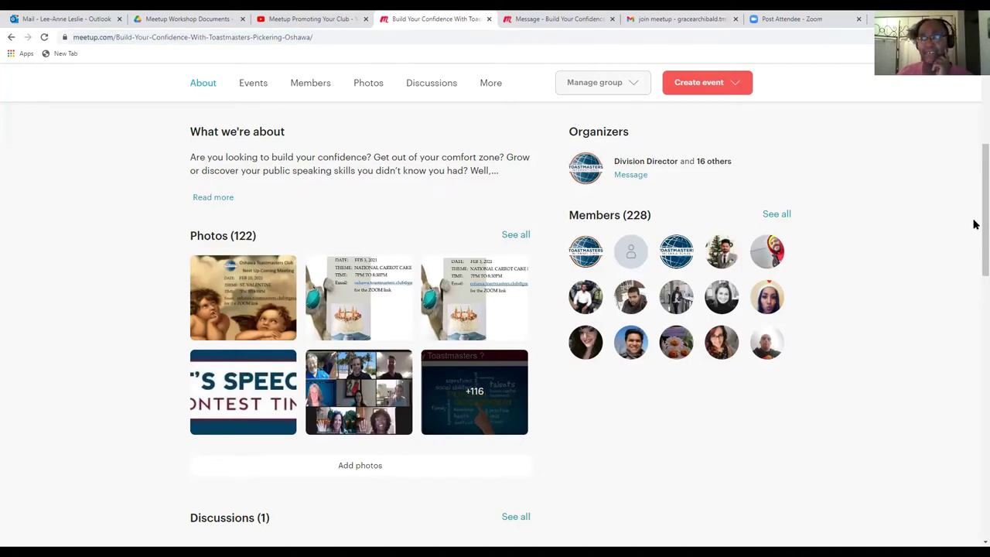
scroll(975, 115, up, 4)
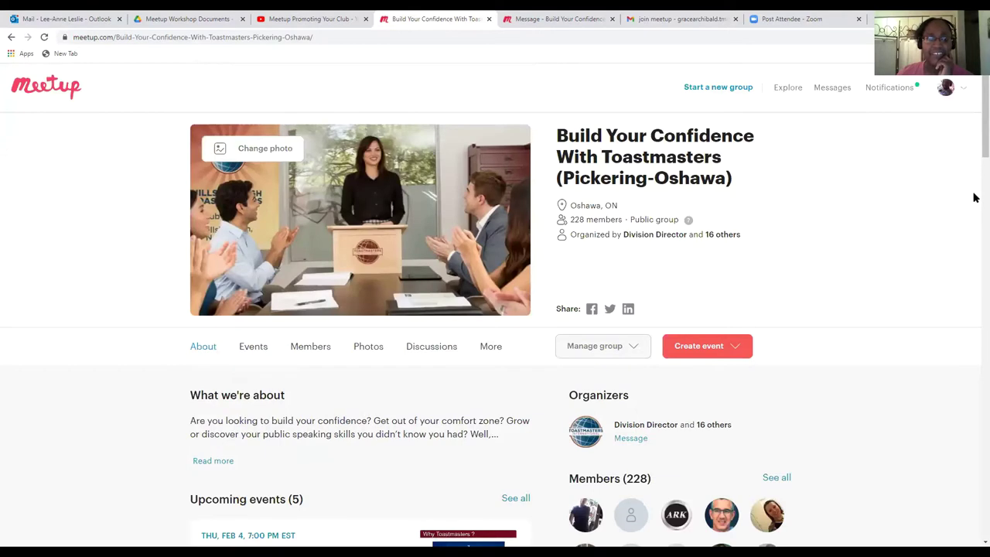
scroll(190, 349, down, 2)
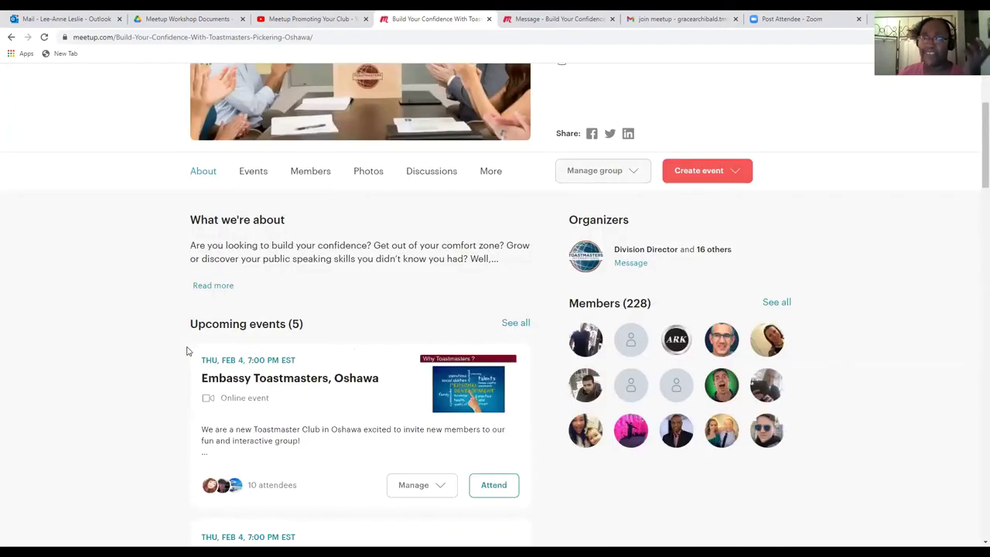
Copy the share link of the Embassy Toastmasters, Oshawa event and close the share dialog
click(325, 393)
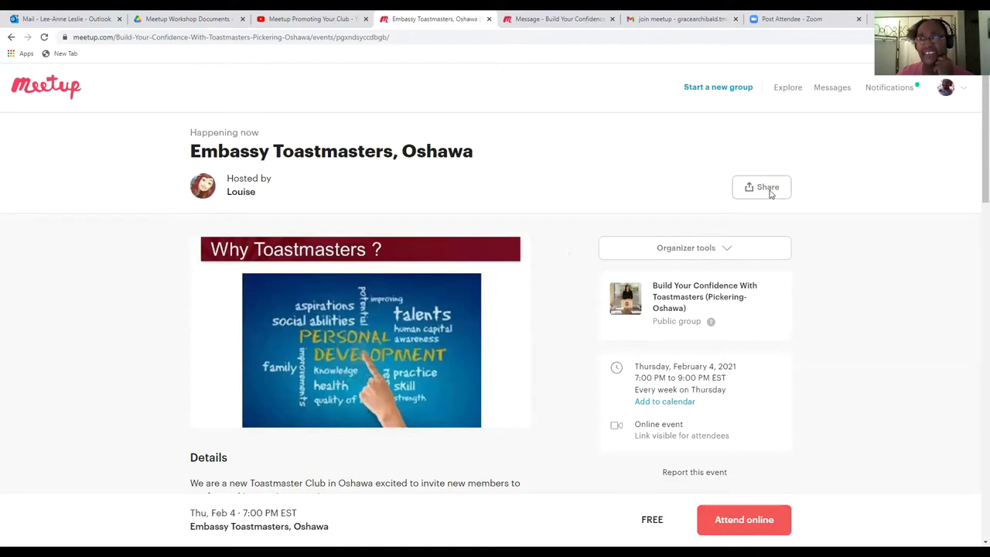
click(770, 193)
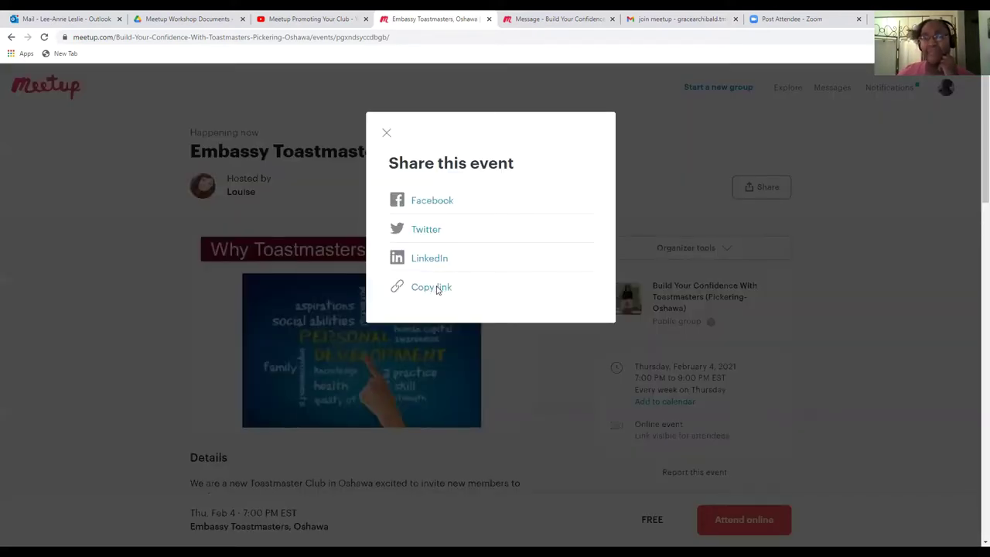
click(445, 288)
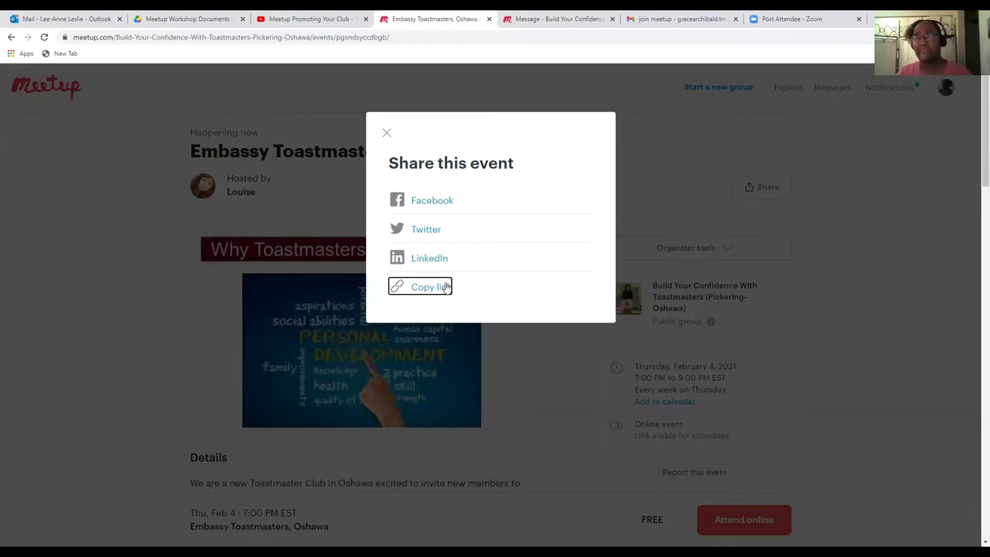
click(389, 134)
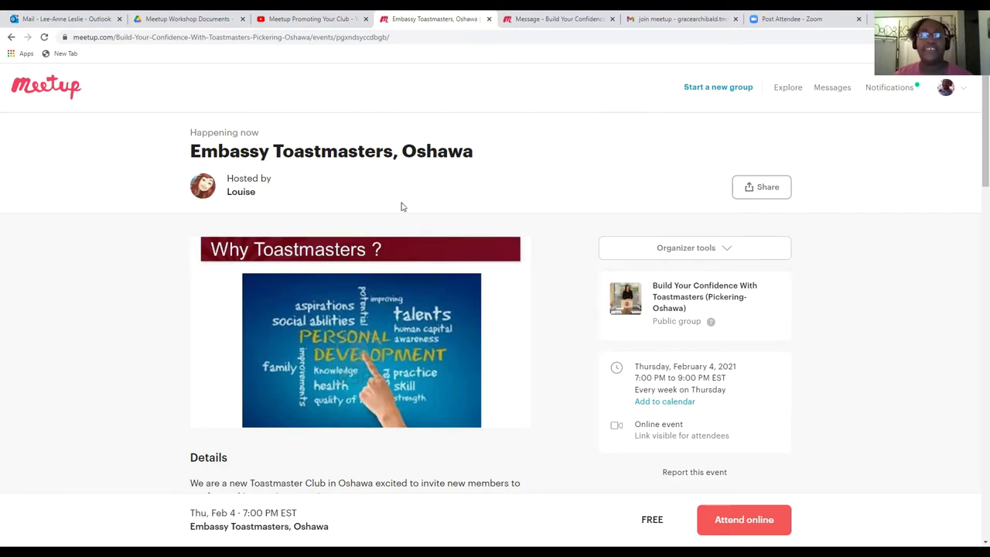
Follow the group name link in the event sidebar back to the Toastmasters group page
click(690, 299)
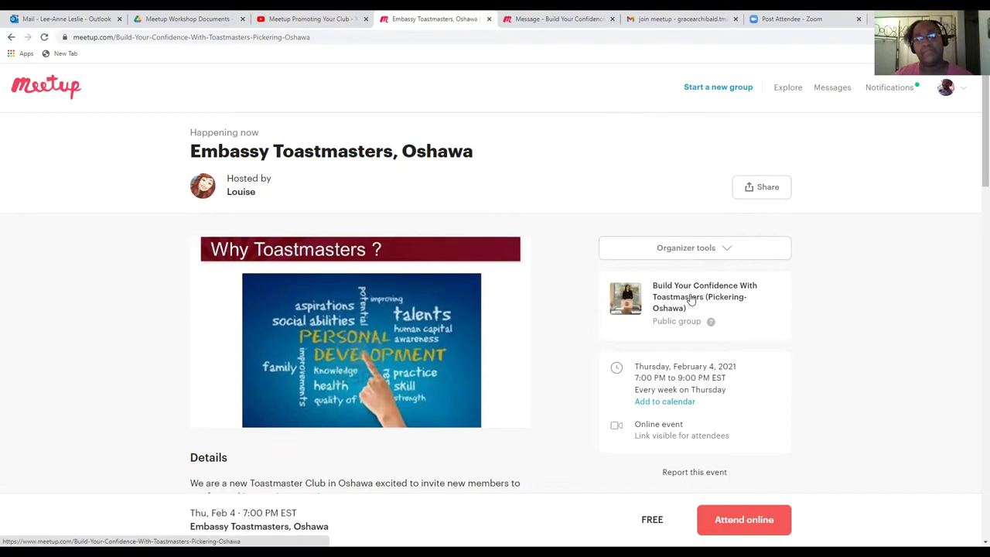
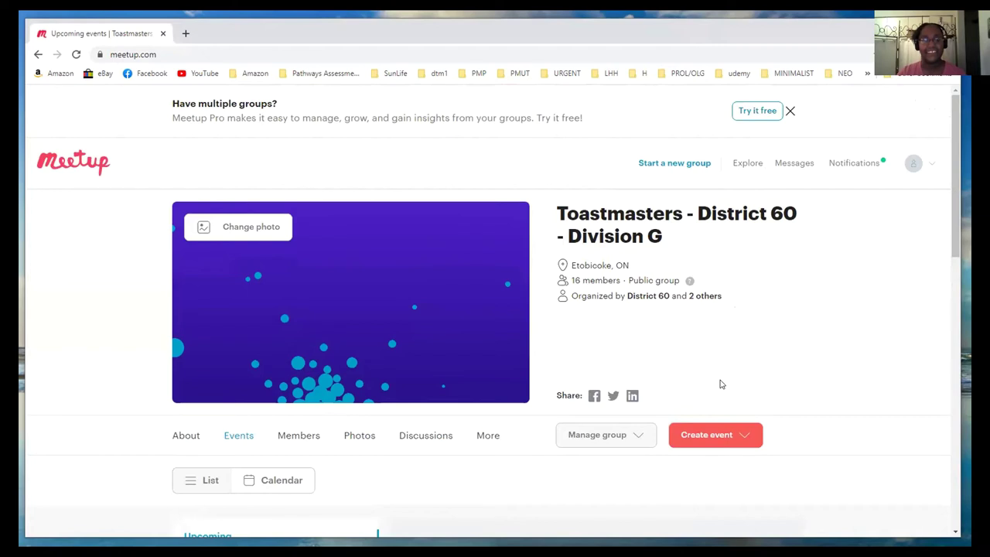
Start a new event for the Division G group from the Create event menu
scroll(716, 381, down, 2)
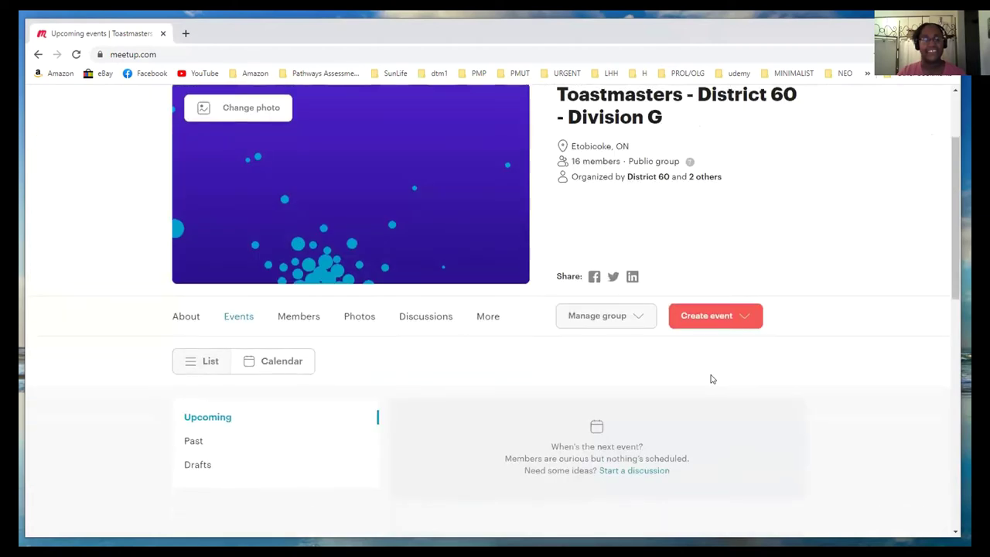
click(708, 320)
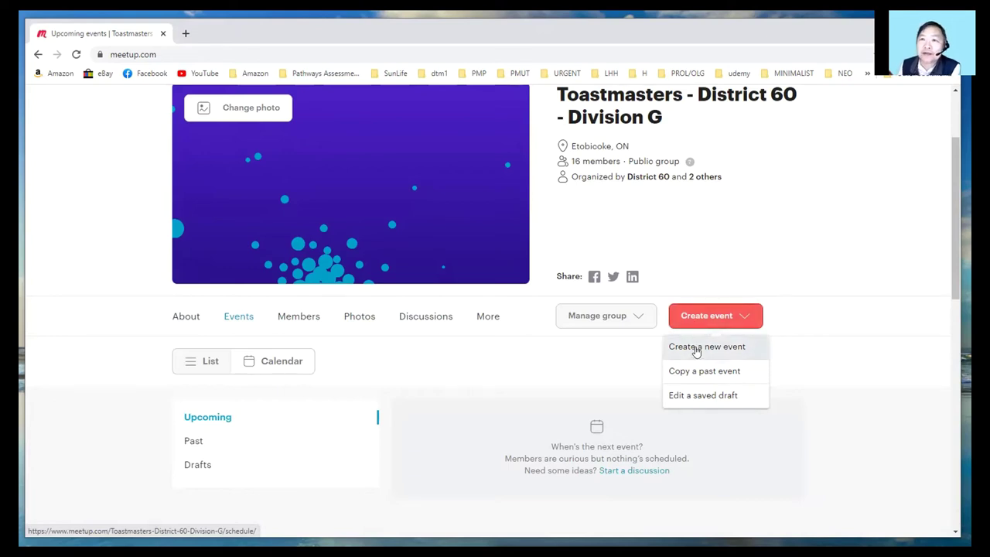
click(697, 348)
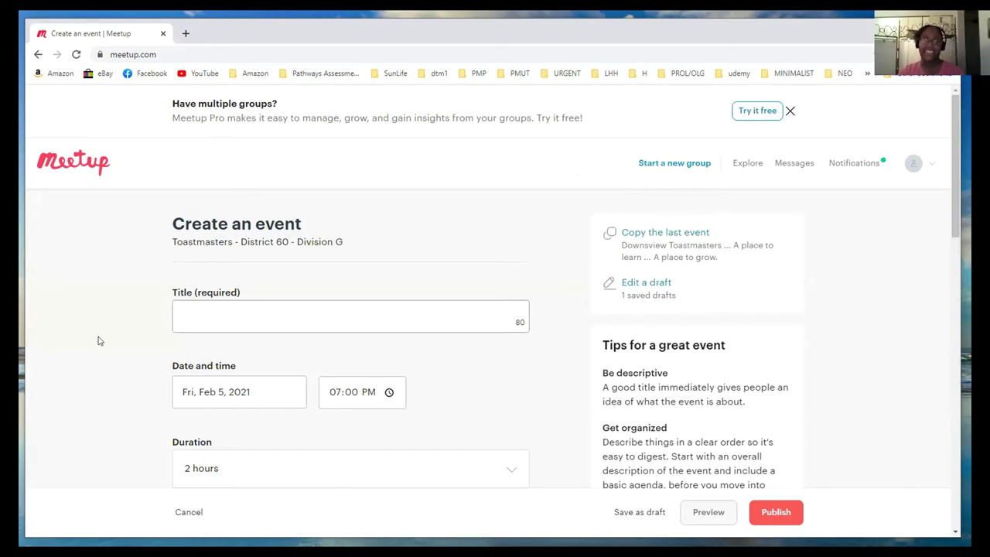
Enter 'Best valentine party ever' as the event title
scroll(98, 340, down, 1)
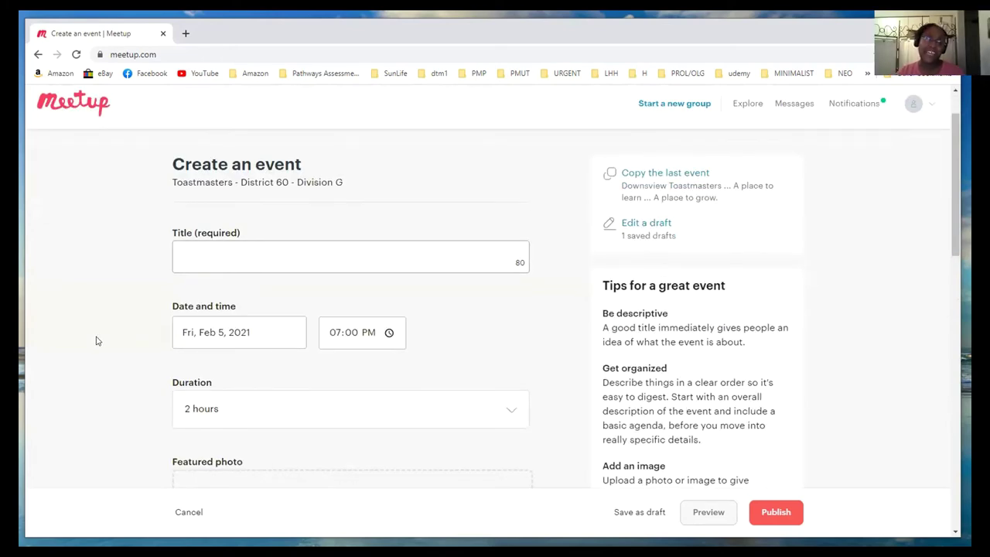
click(334, 257)
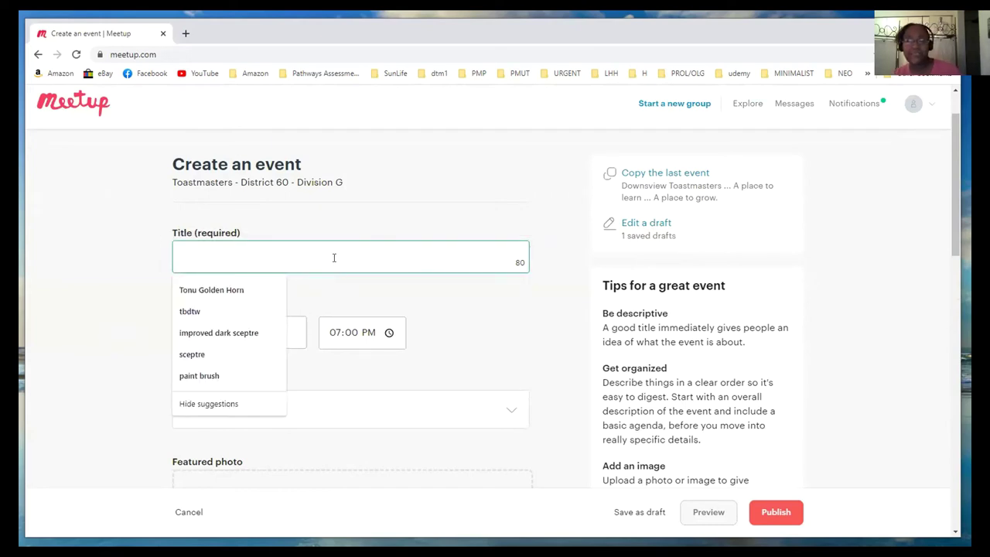
text(Be)
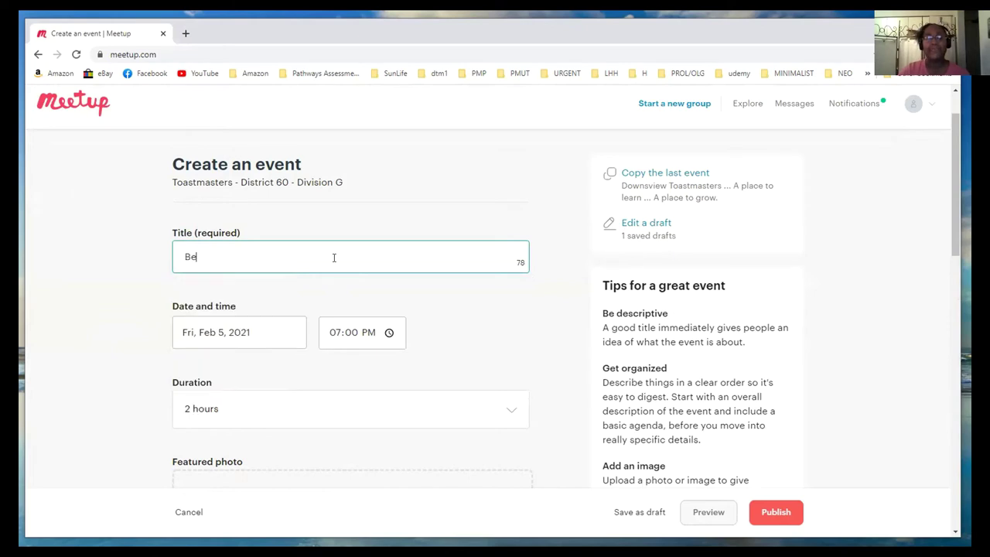
text(st valentine)
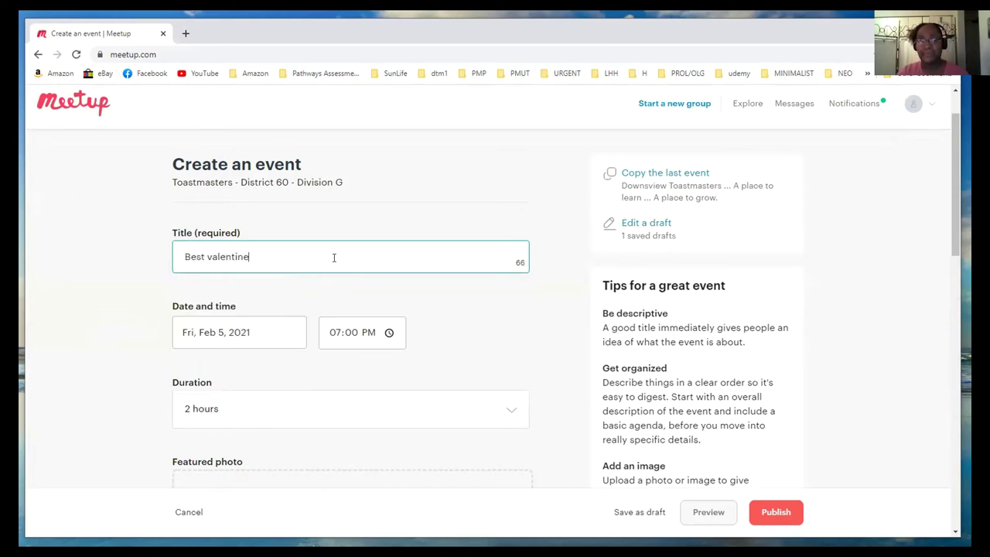
text( party ever)
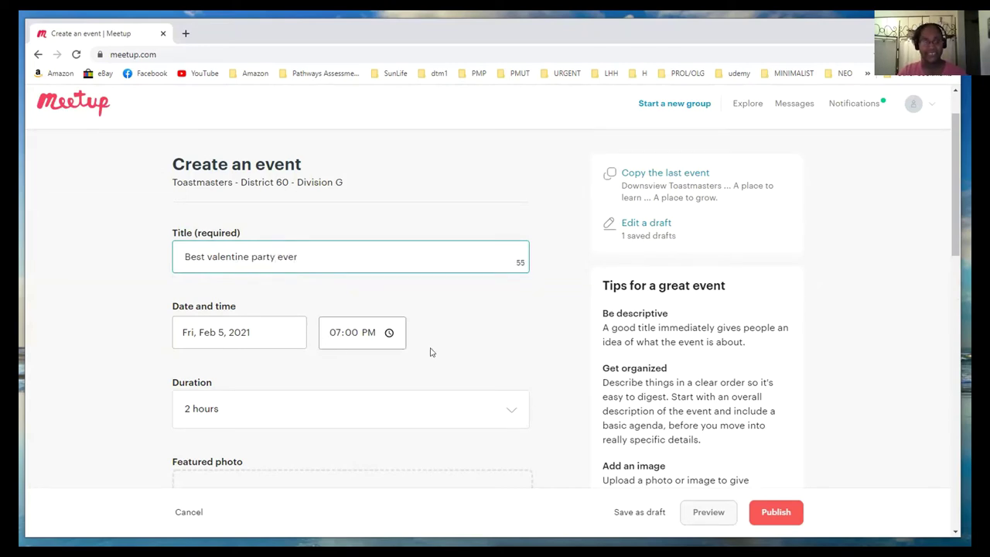
click(473, 335)
scroll(470, 333, down, 3)
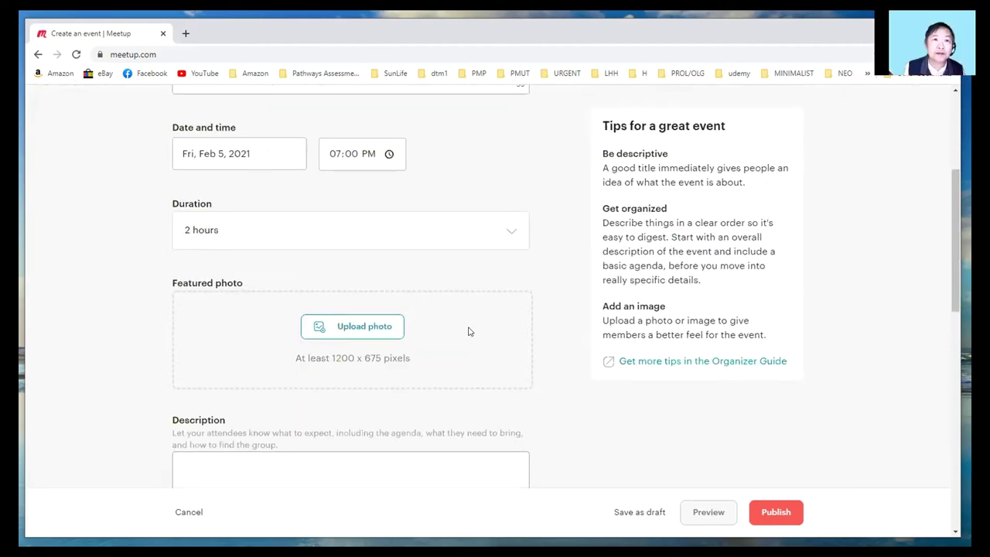
scroll(468, 331, up, 2)
scroll(468, 331, down, 1)
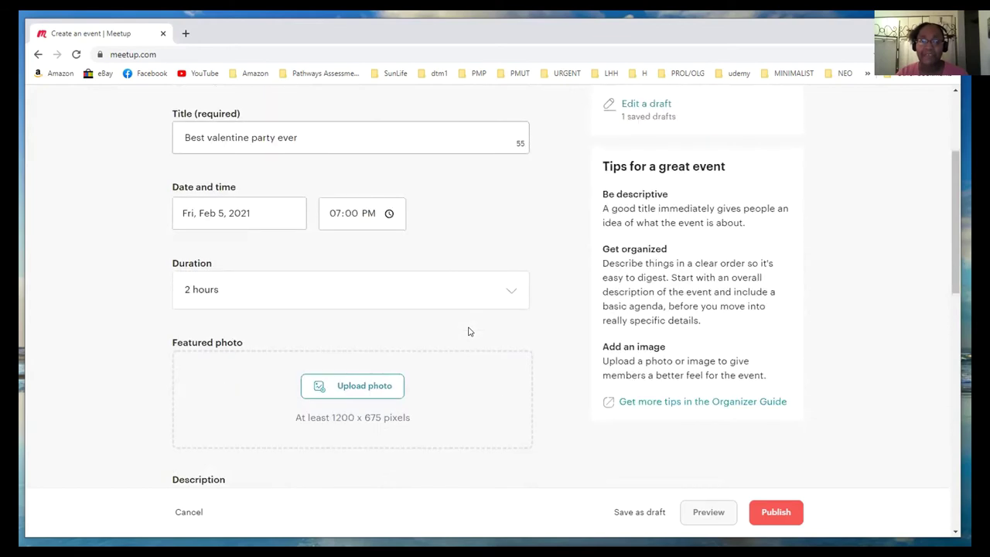
scroll(468, 331, up, 2)
scroll(468, 332, down, 4)
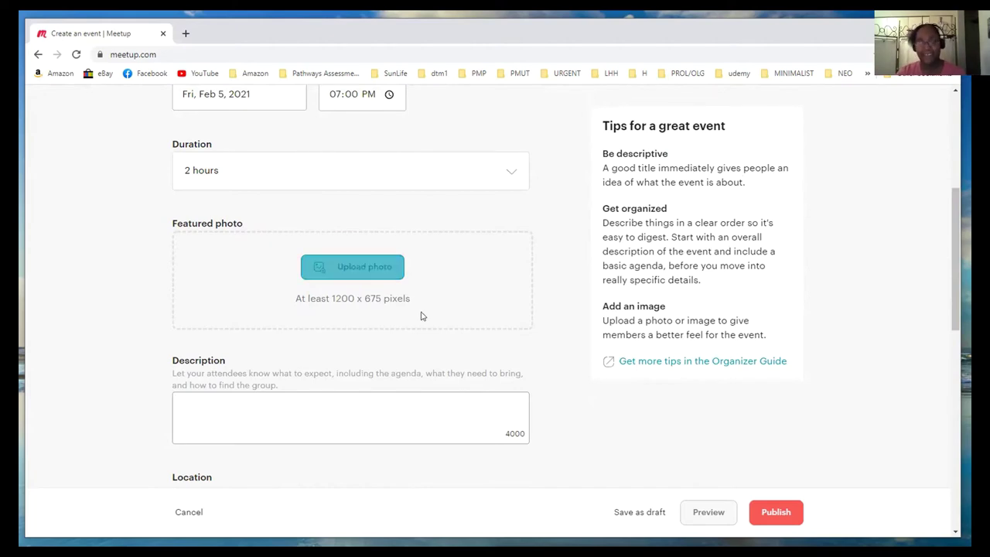
scroll(418, 299, down, 2)
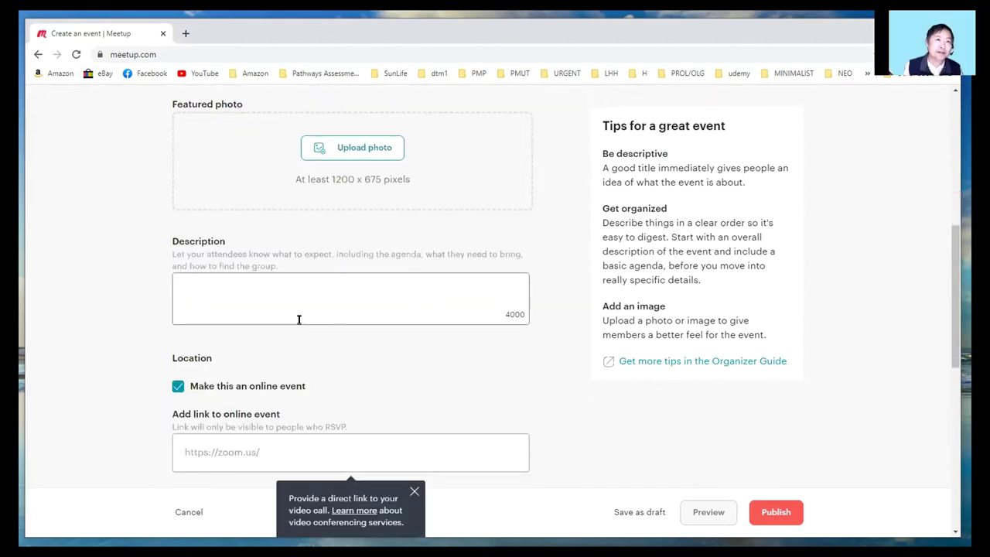
scroll(292, 307, down, 2)
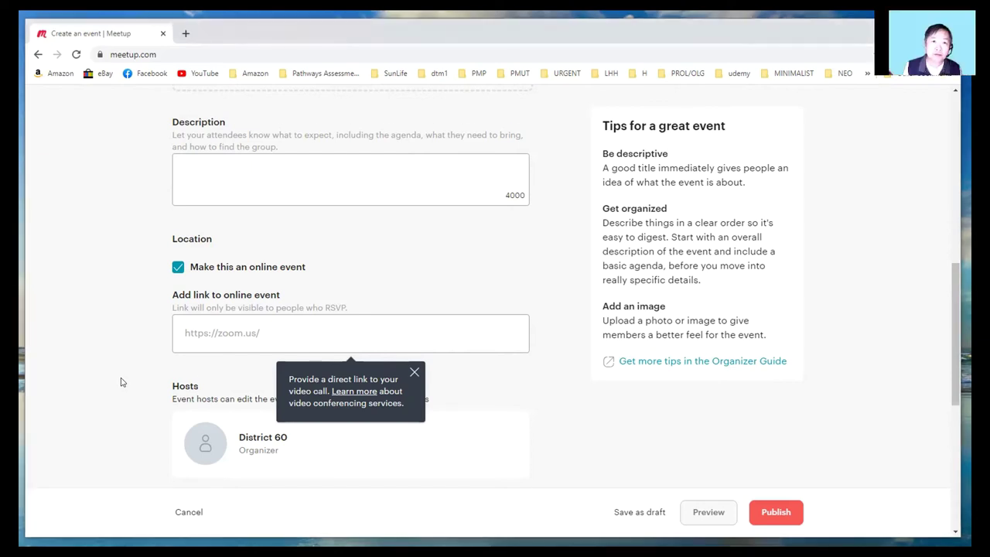
scroll(121, 382, down, 2)
scroll(328, 391, down, 1)
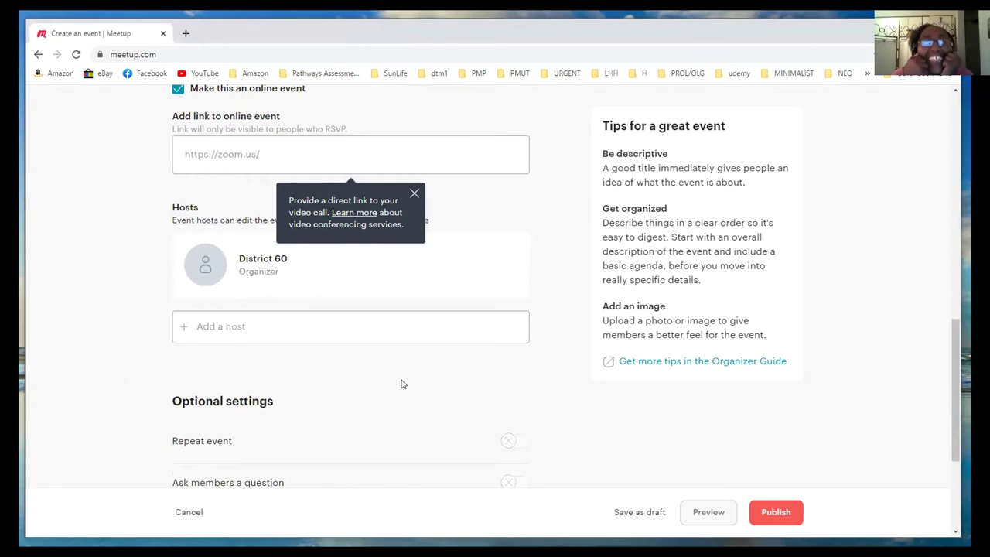
scroll(400, 388, up, 2)
scroll(398, 387, up, 3)
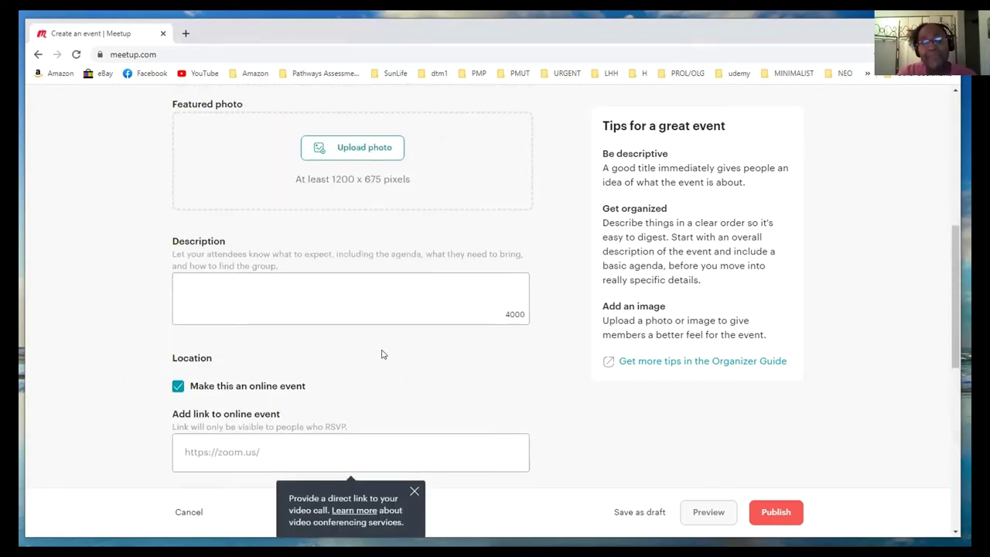
scroll(375, 364, down, 1)
scroll(375, 364, down, 1)
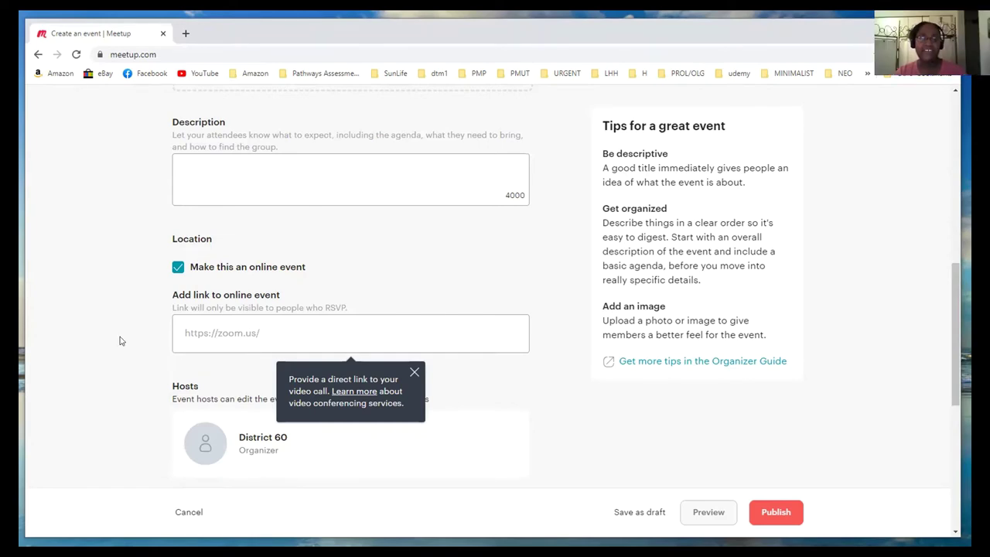
scroll(137, 367, down, 2)
scroll(139, 379, down, 2)
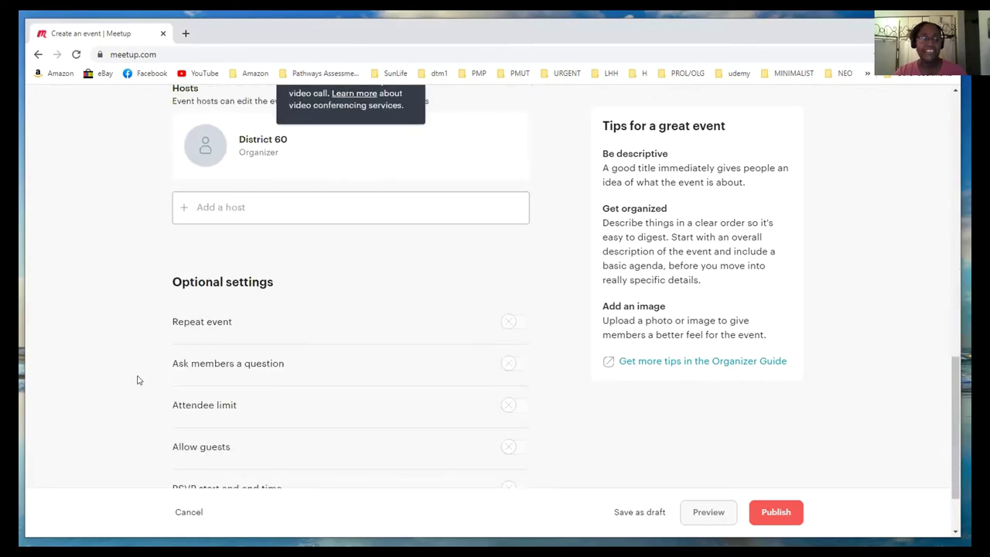
scroll(138, 380, down, 1)
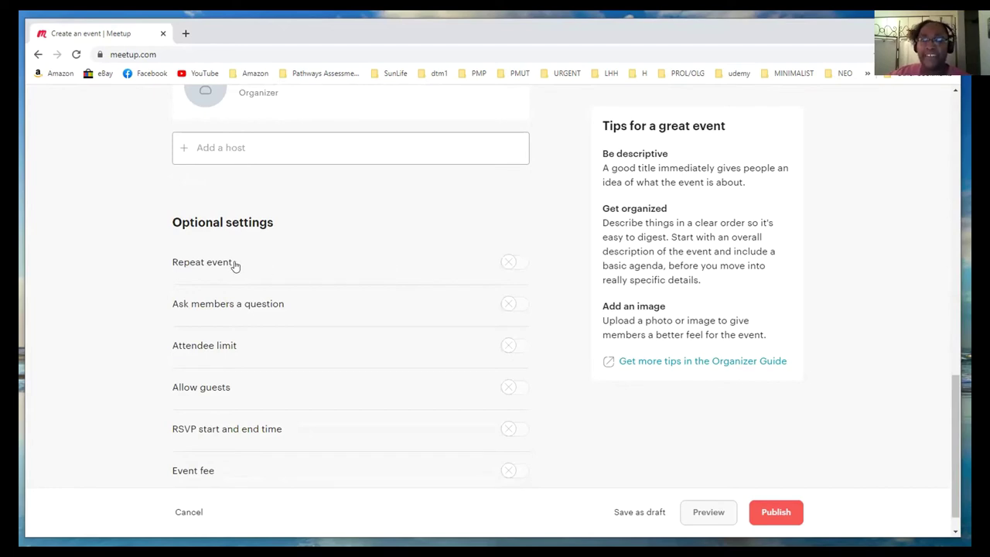
Turn on Repeat event and keep it every week on Fridays, with no end date
click(517, 264)
scroll(453, 361, down, 1)
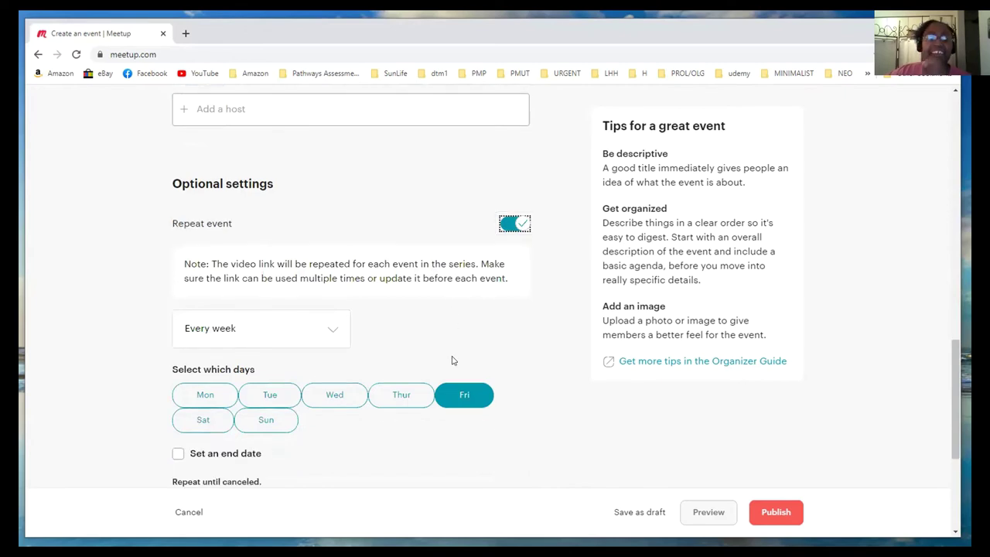
scroll(453, 330, down, 1)
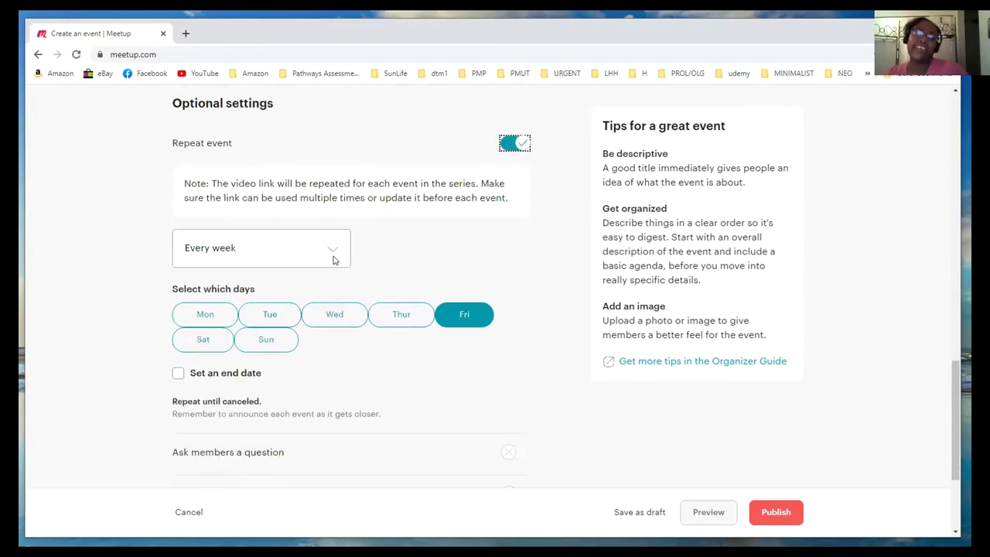
scroll(371, 367, down, 2)
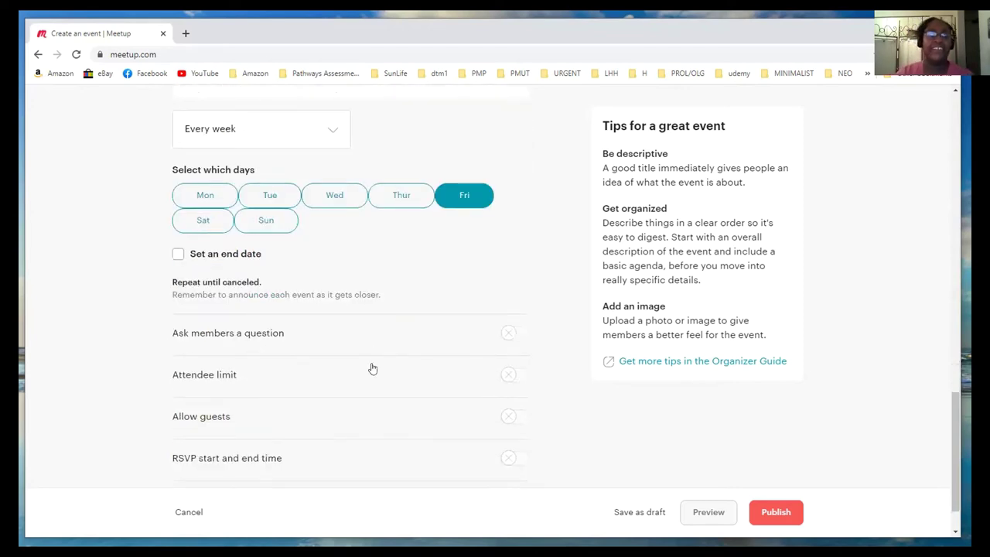
click(329, 133)
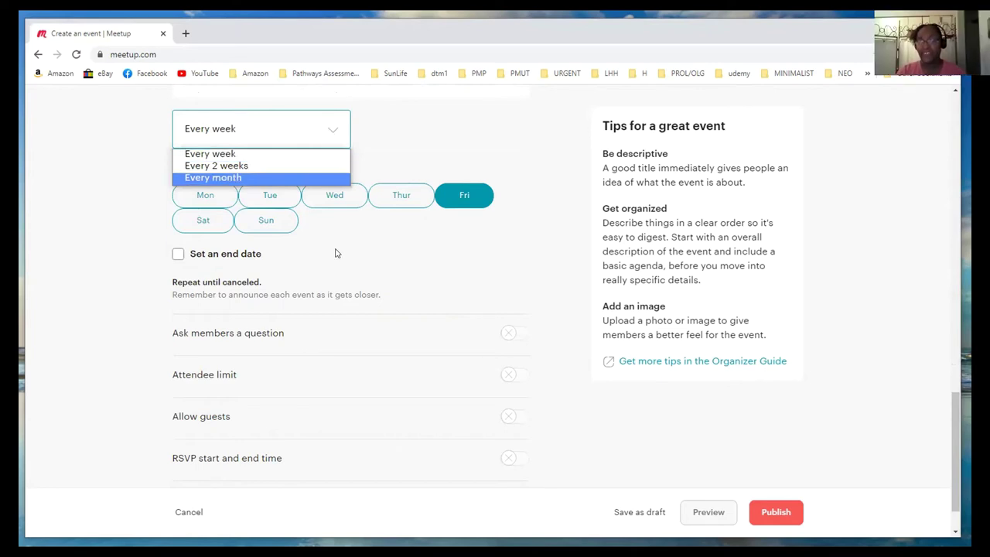
click(297, 156)
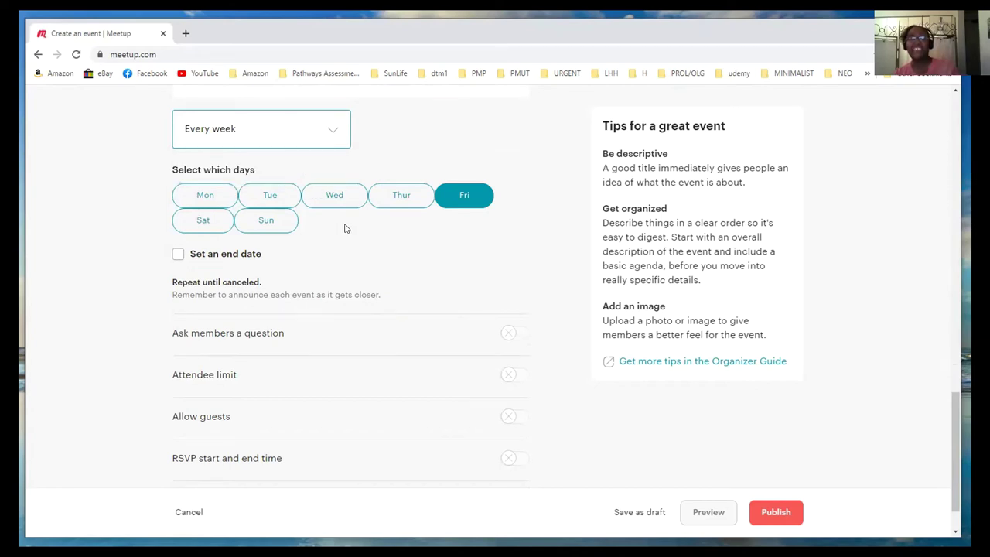
scroll(371, 246, up, 2)
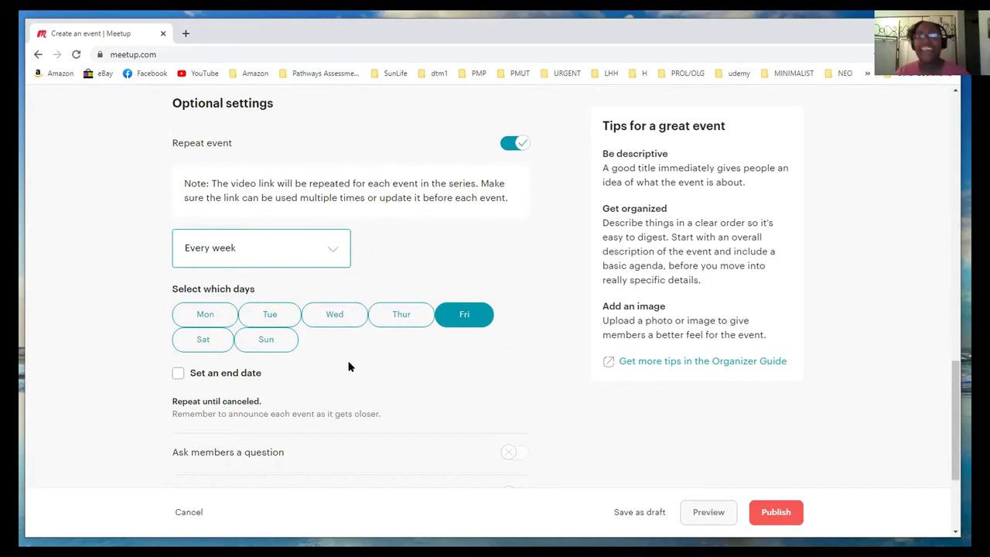
scroll(350, 369, down, 3)
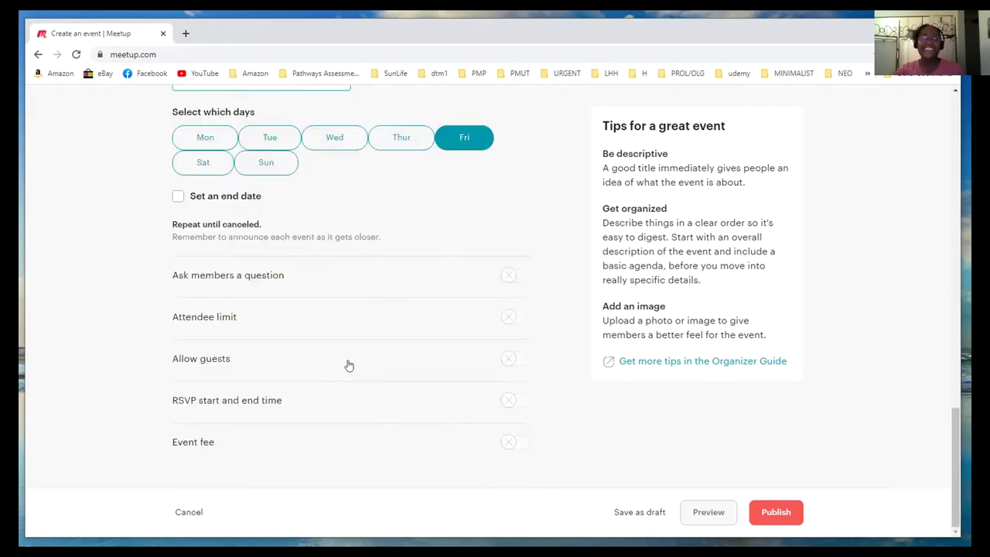
Turn on the RSVP question and the attendee limit of 20
click(514, 277)
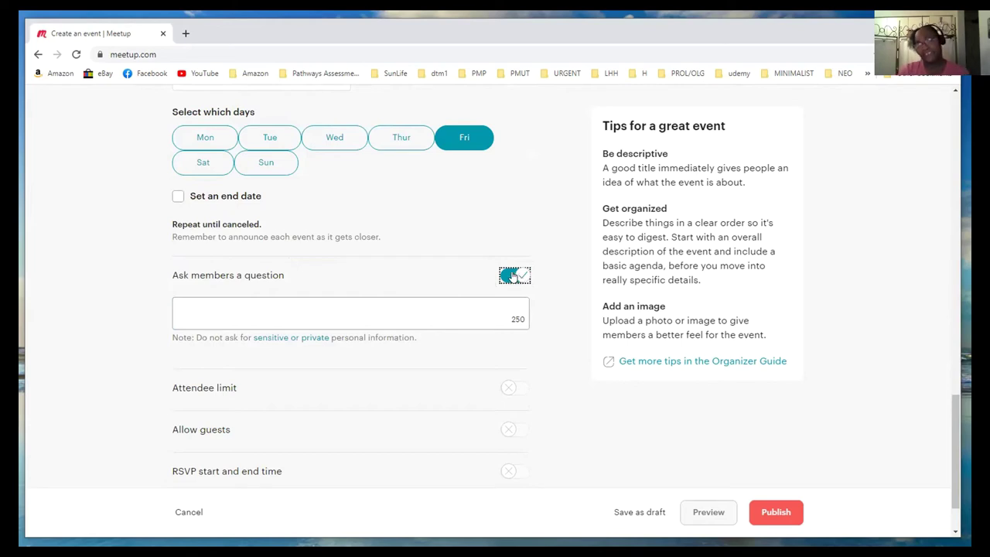
scroll(512, 277, down, 1)
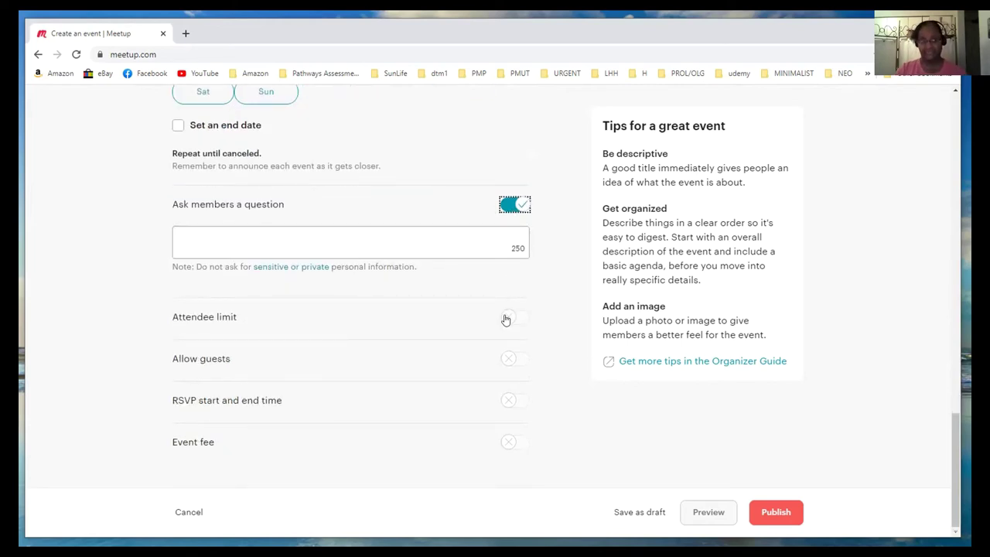
click(514, 320)
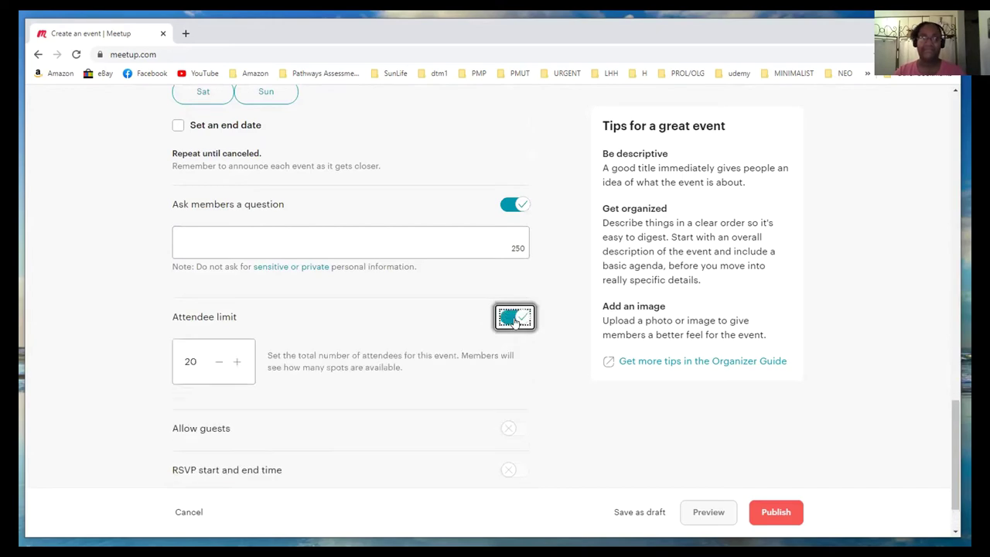
scroll(514, 325, down, 1)
scroll(513, 330, down, 1)
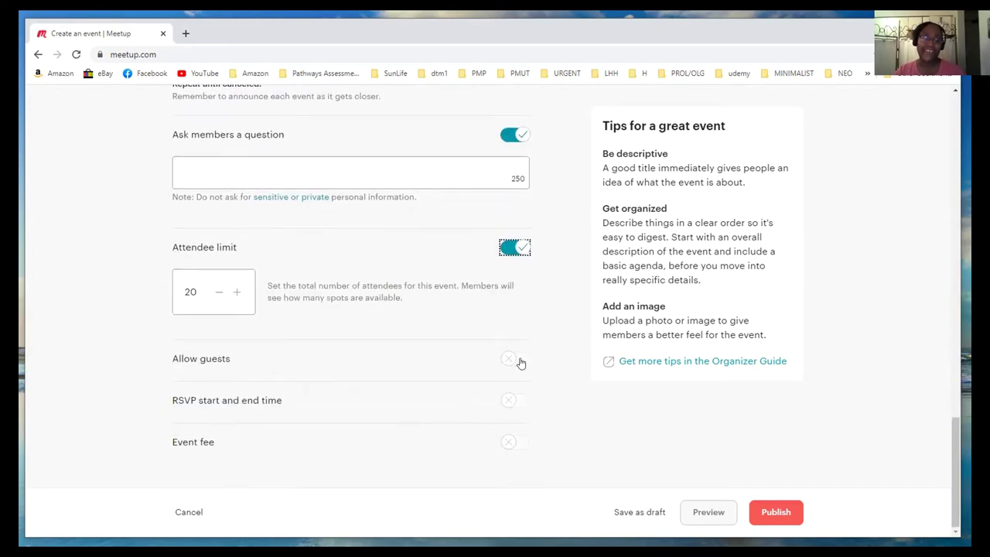
Allow one guest per member and turn on RSVP open and close times
click(520, 362)
scroll(553, 360, down, 1)
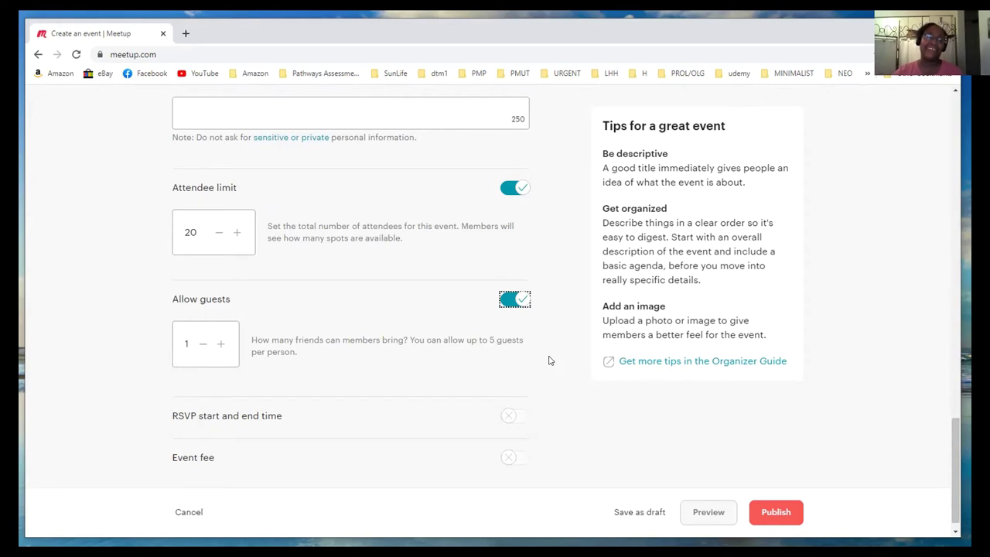
scroll(549, 361, down, 1)
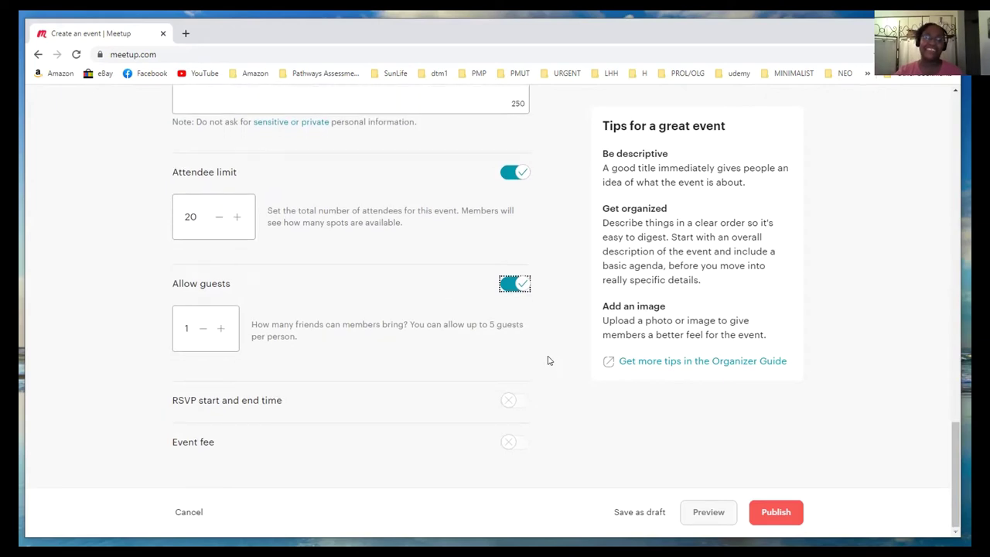
click(516, 400)
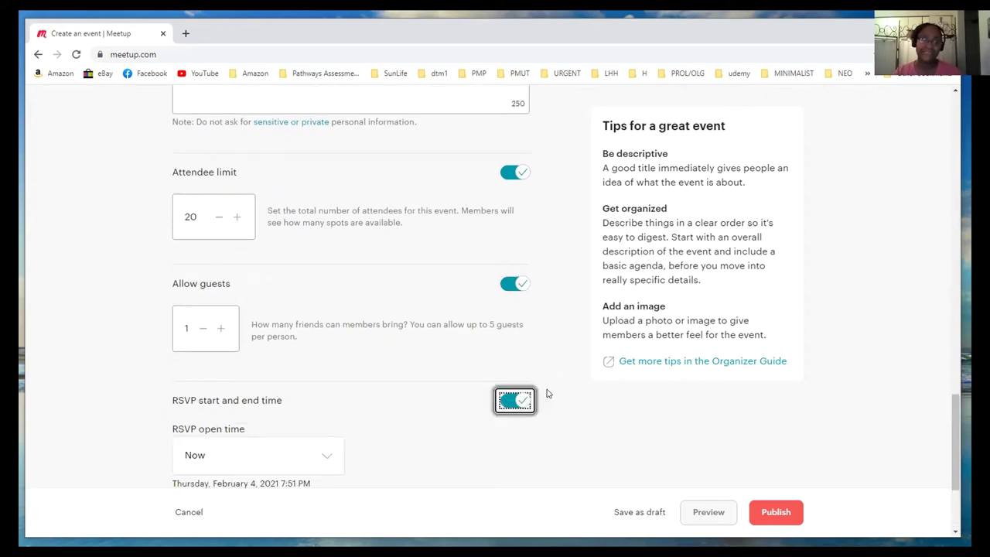
scroll(546, 394, down, 2)
scroll(547, 393, down, 1)
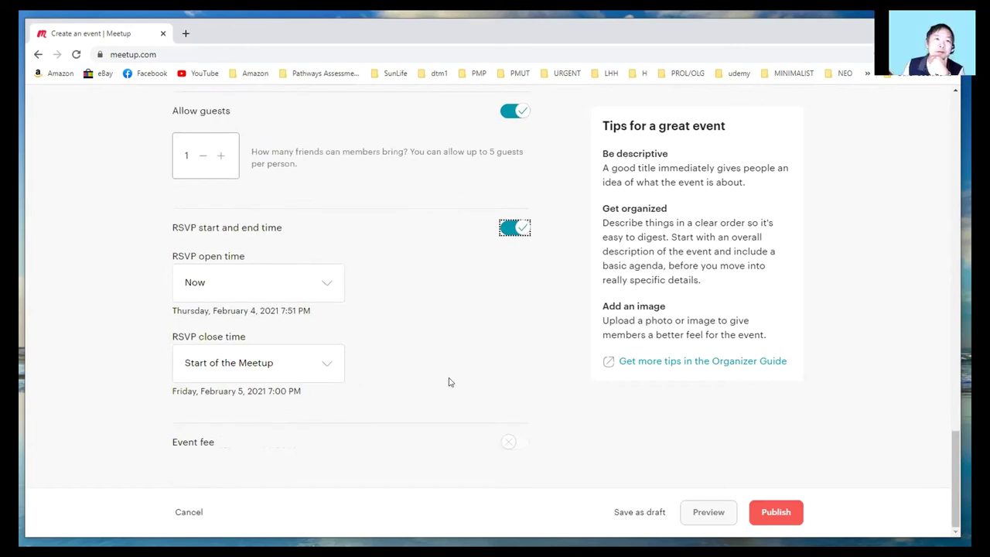
Switch on an event fee paid directly by members, with currency CAD
click(513, 441)
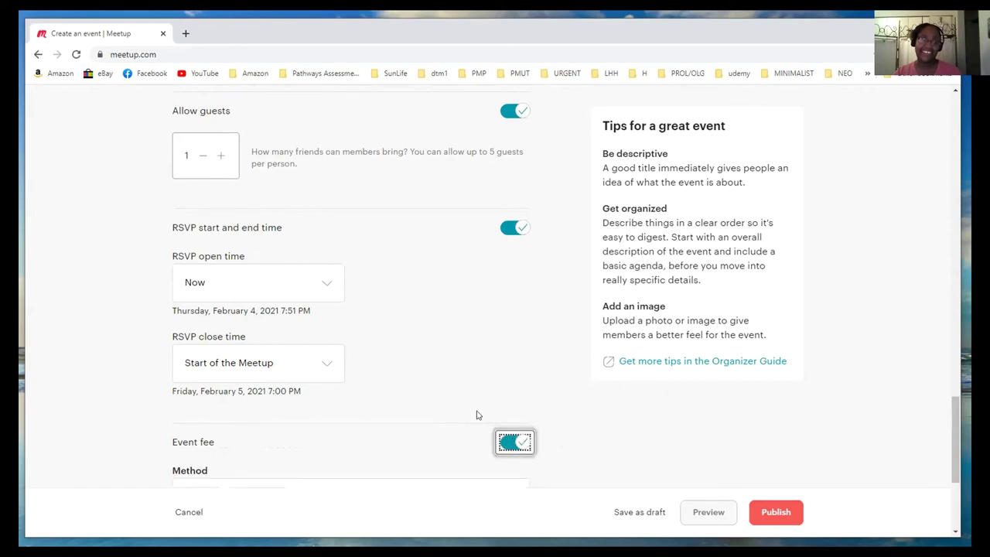
scroll(475, 410, down, 3)
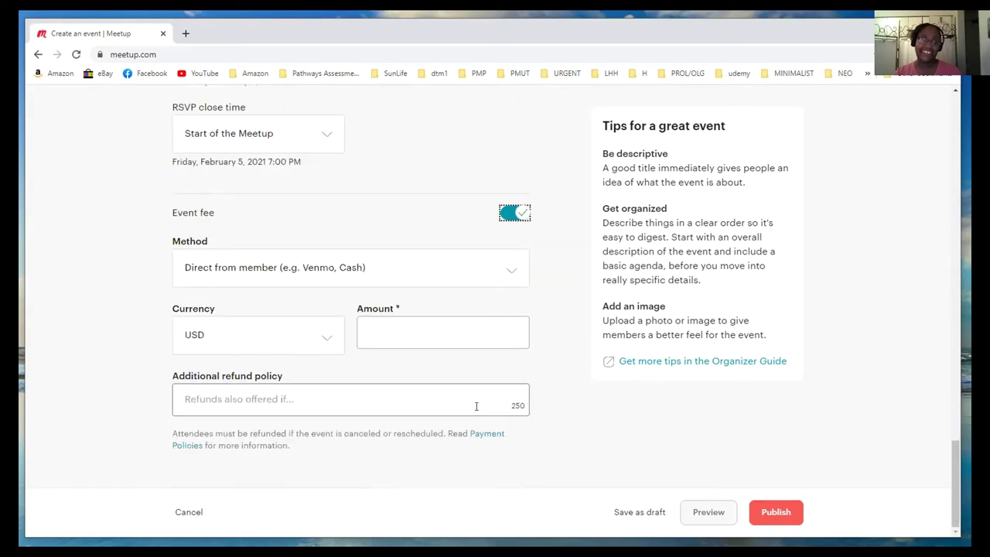
click(328, 344)
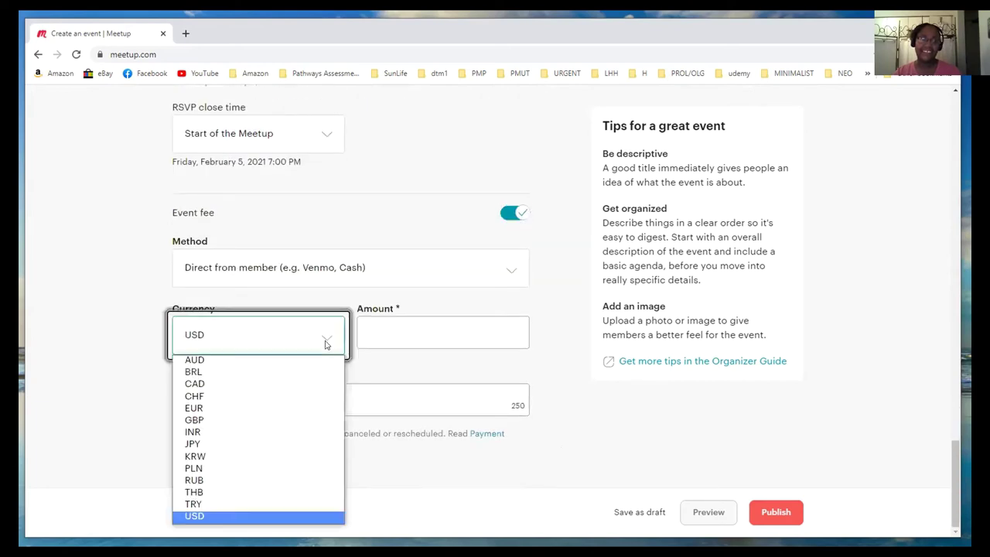
click(293, 384)
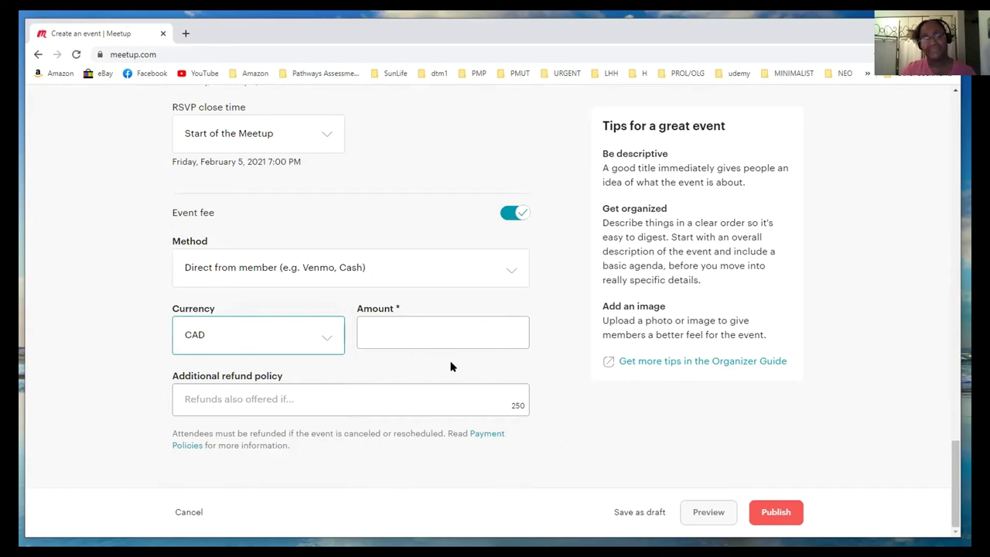
scroll(452, 367, up, 2)
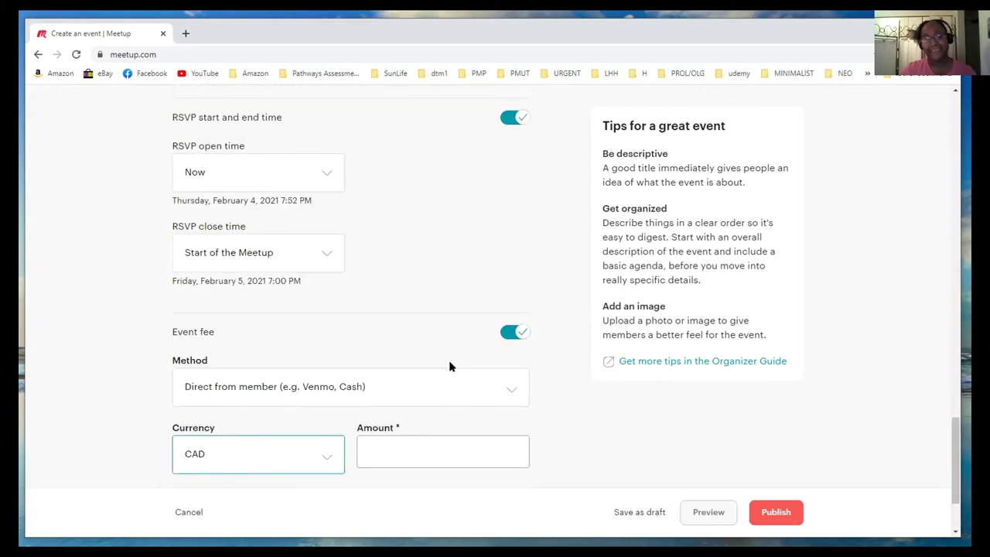
scroll(452, 367, up, 2)
Return to the Hosts section and show the co-organizers available as additional hosts
scroll(449, 364, up, 2)
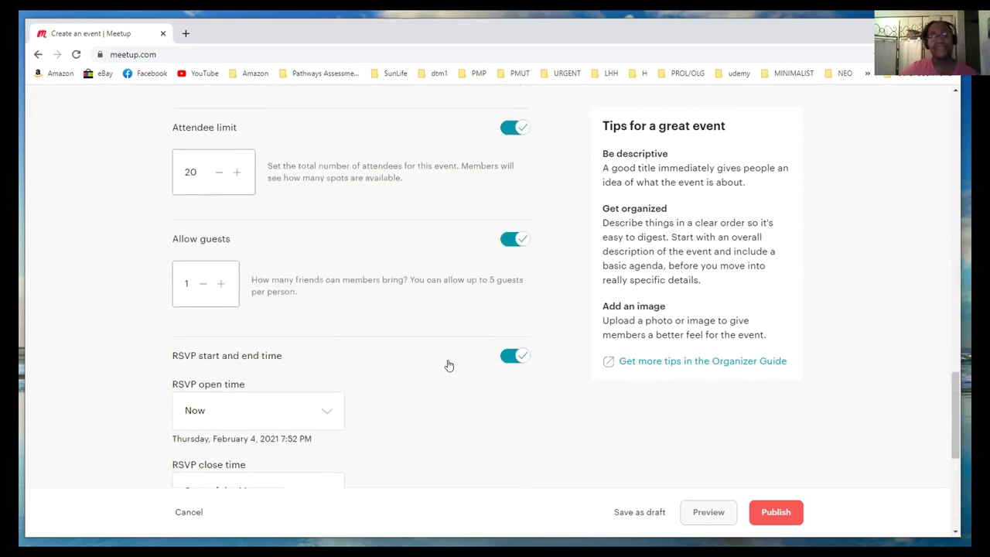
scroll(449, 364, up, 5)
scroll(448, 361, up, 2)
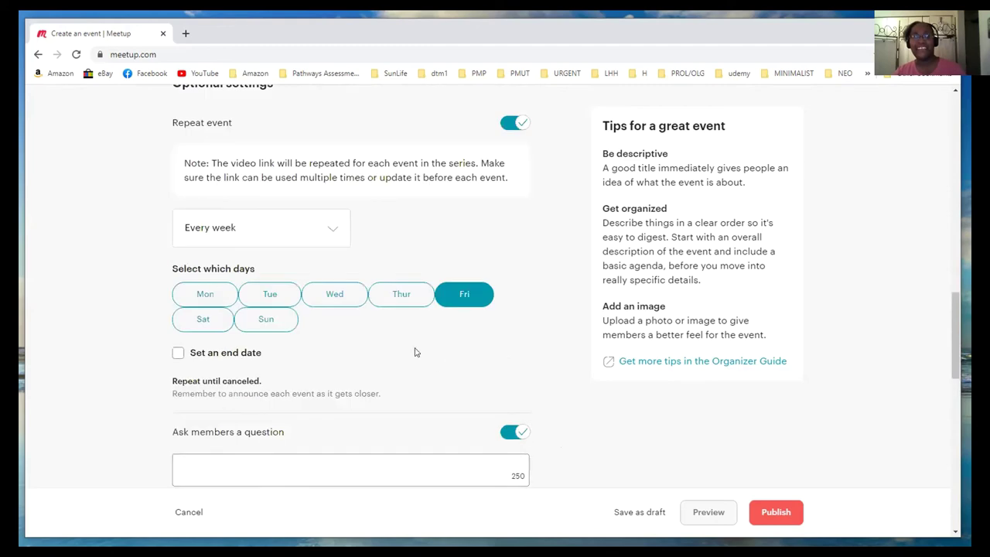
scroll(328, 345, up, 1)
scroll(364, 343, up, 2)
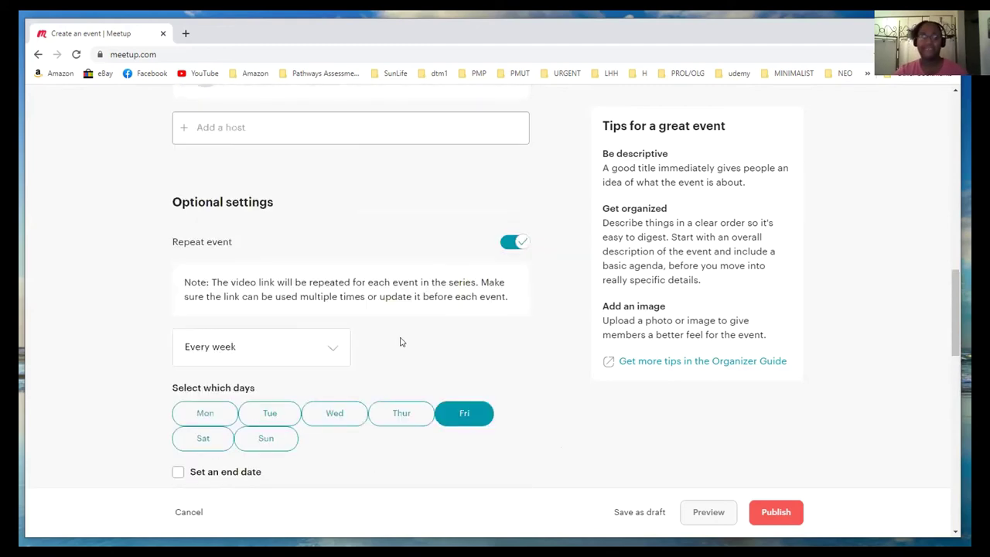
scroll(400, 342, up, 2)
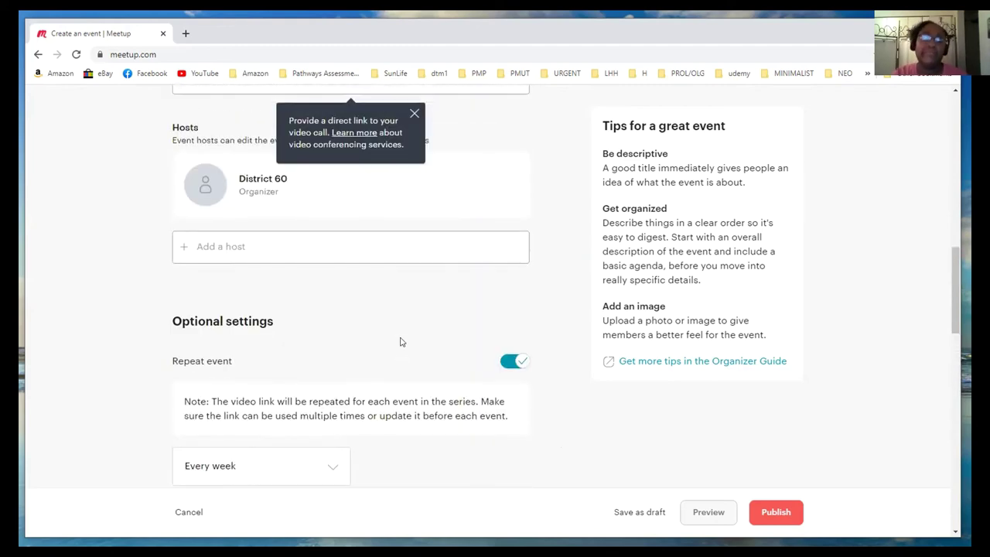
click(412, 248)
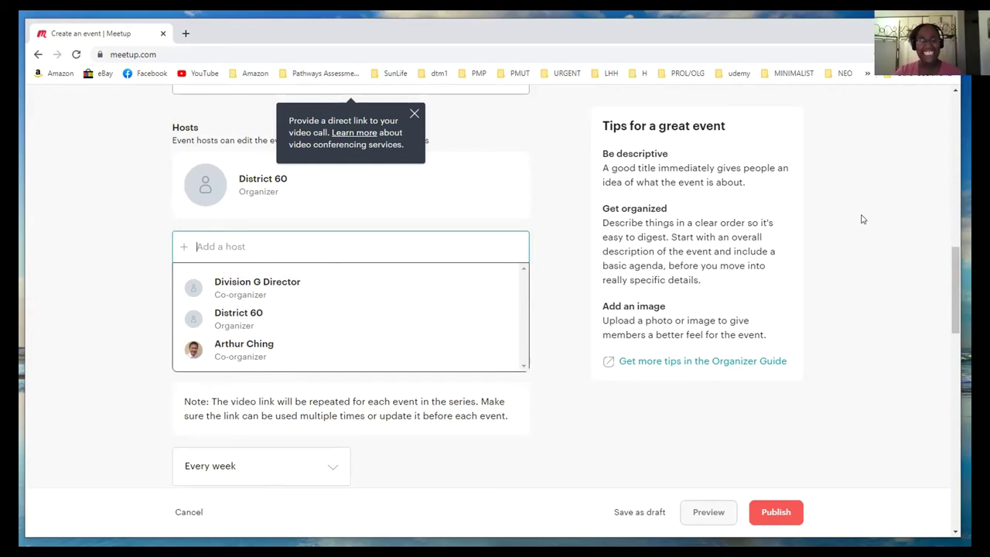
Close the host suggestions without adding anyone and return to the event title
click(863, 217)
scroll(868, 217, up, 3)
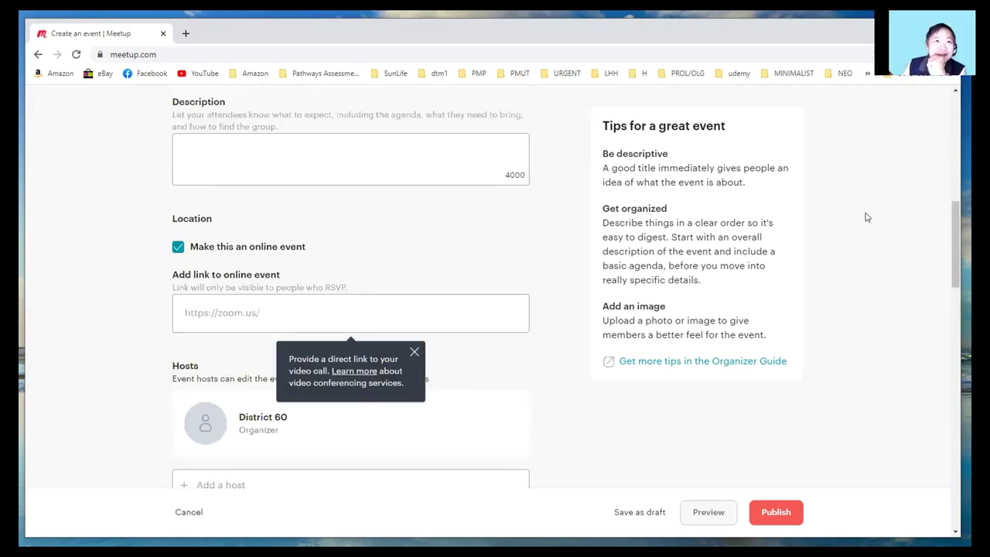
scroll(867, 217, up, 5)
scroll(869, 216, up, 2)
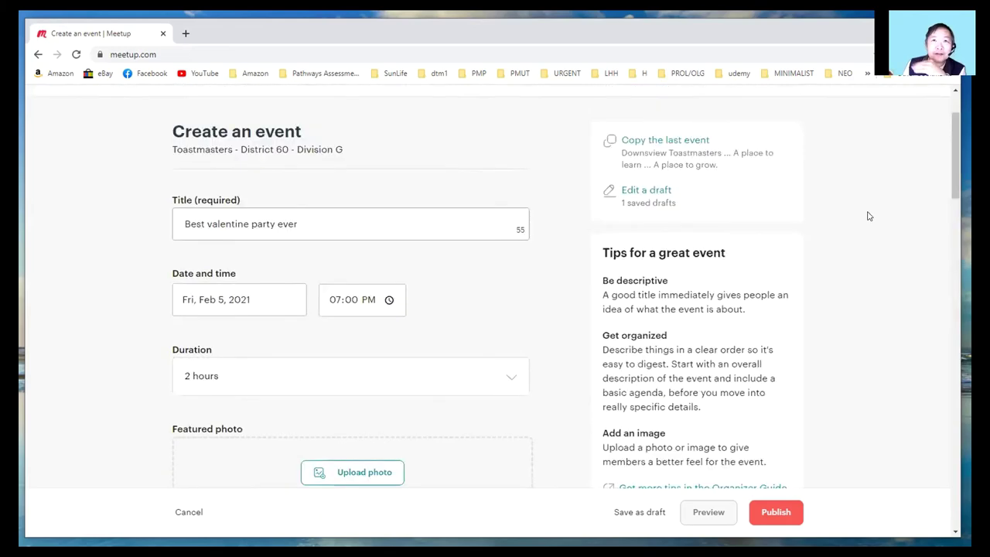
scroll(869, 217, down, 6)
scroll(868, 217, down, 5)
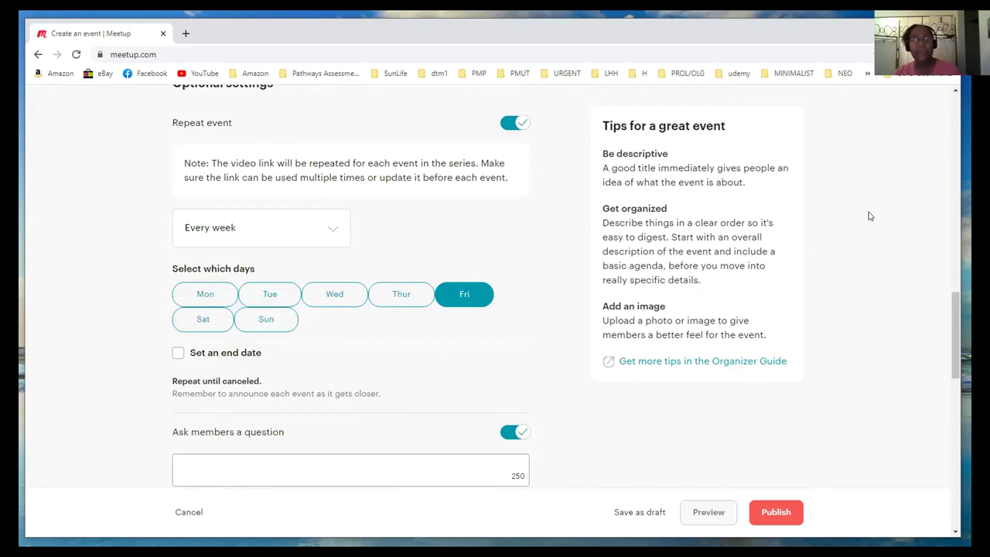
scroll(868, 216, up, 10)
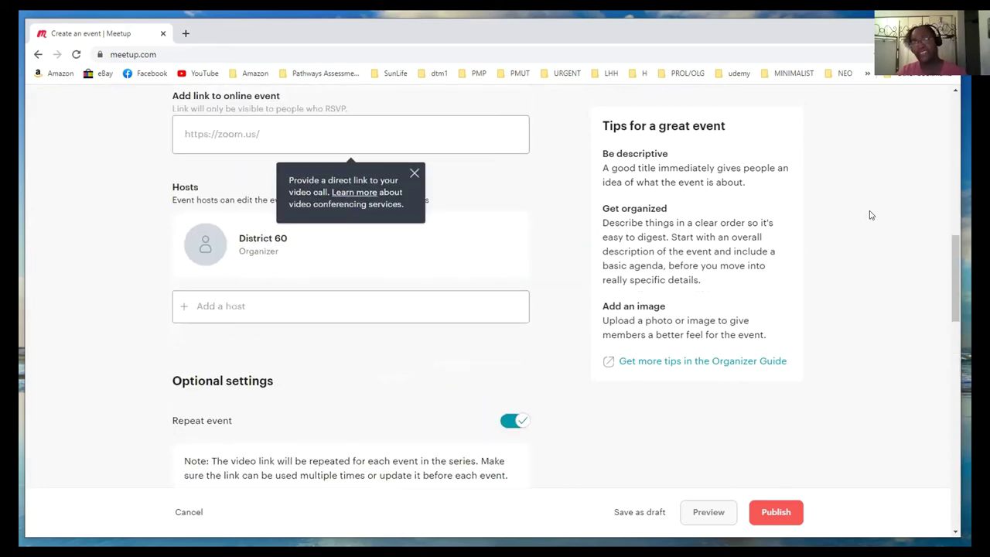
scroll(870, 215, up, 3)
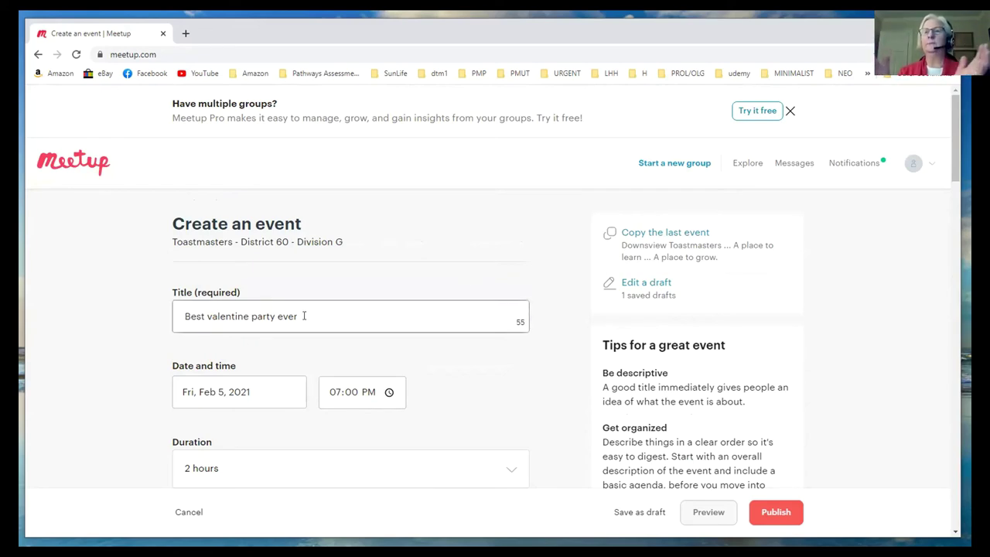
drag(303, 315, 122, 320)
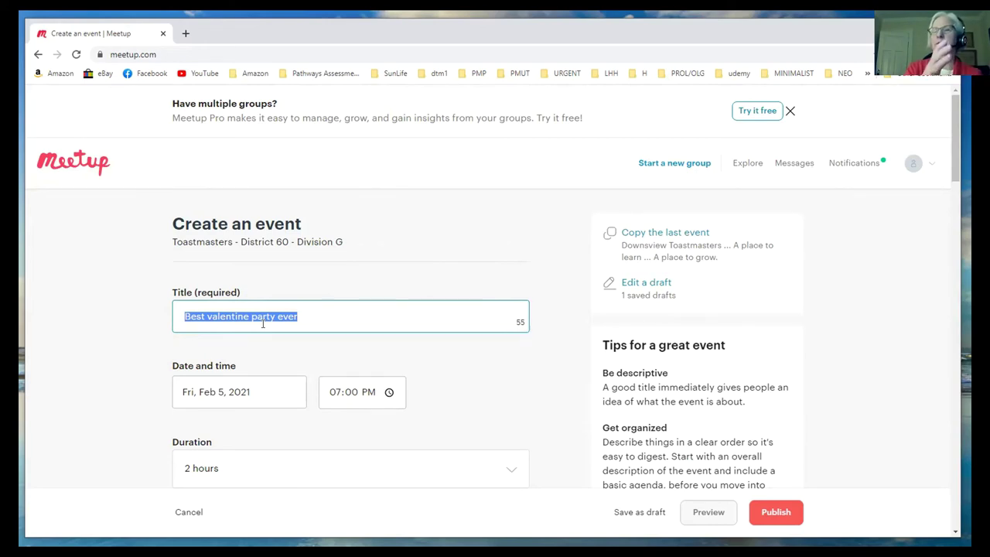
text(To)
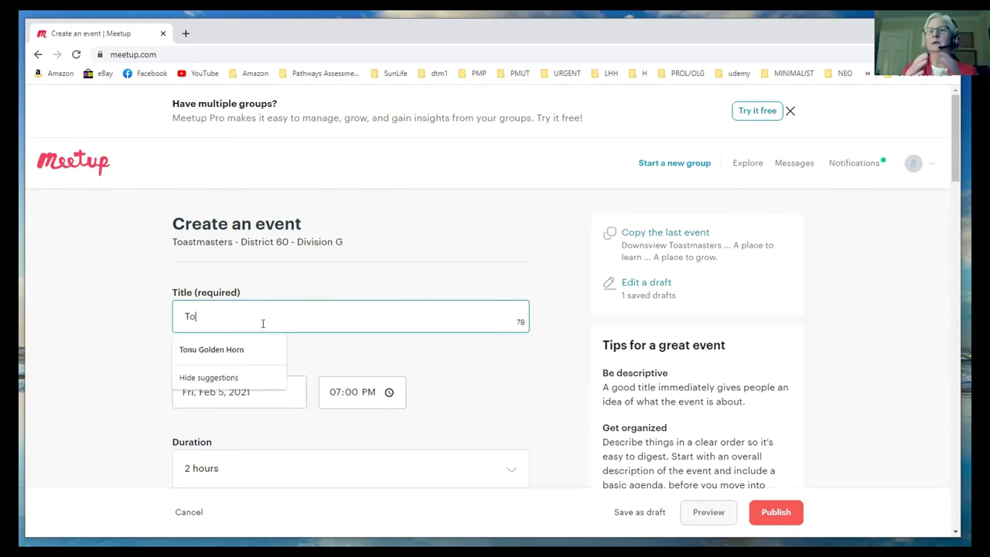
text(asters@Lunch.CIBC)
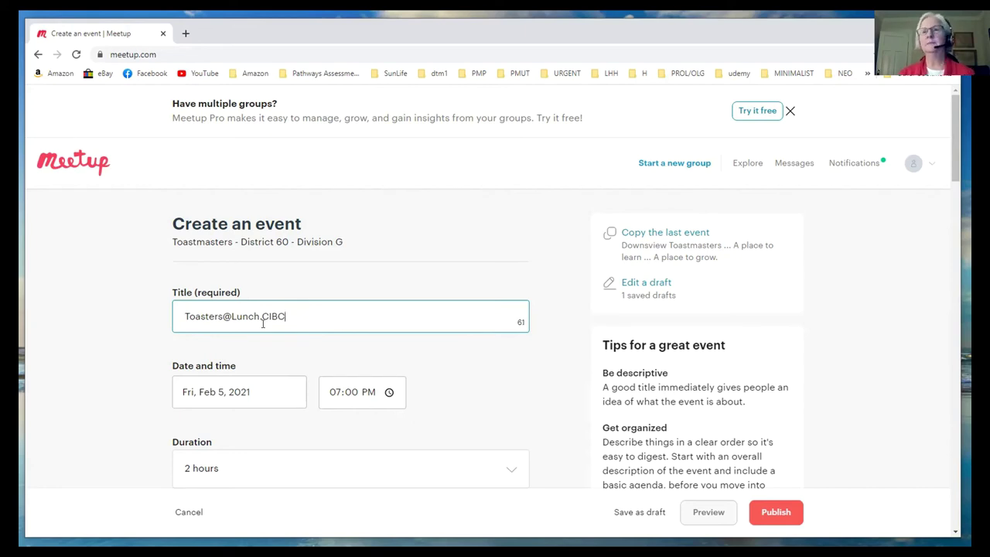
text(weekly)
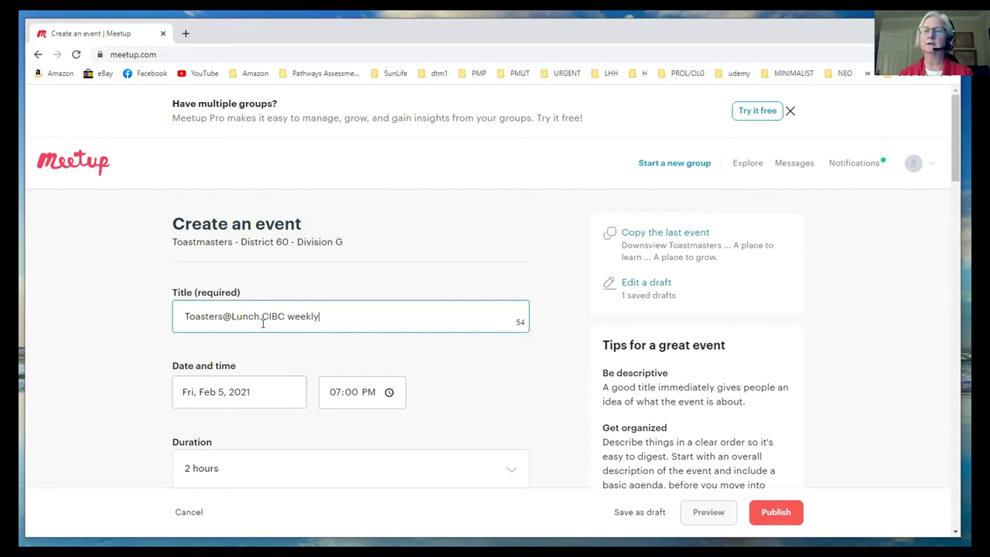
text( meeting)
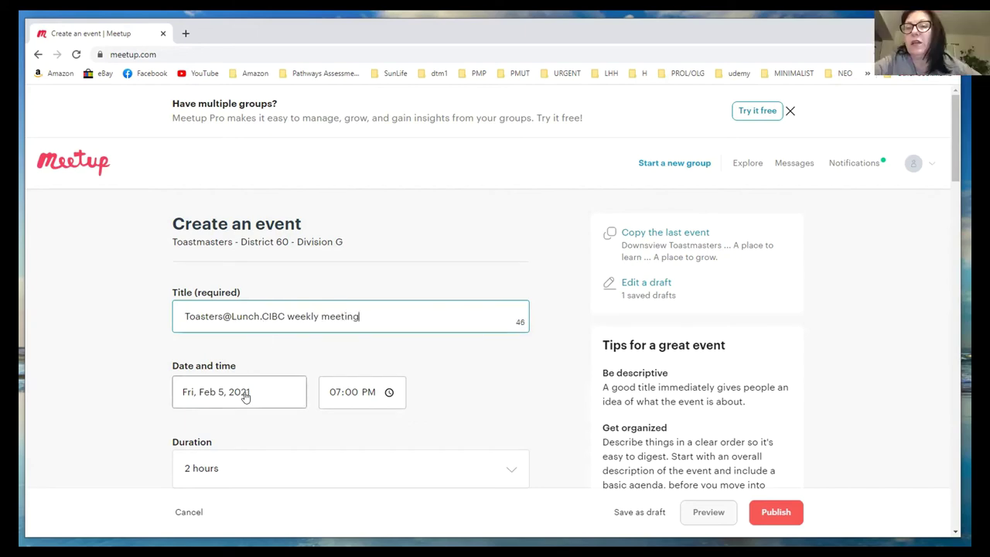
scroll(538, 369, down, 1)
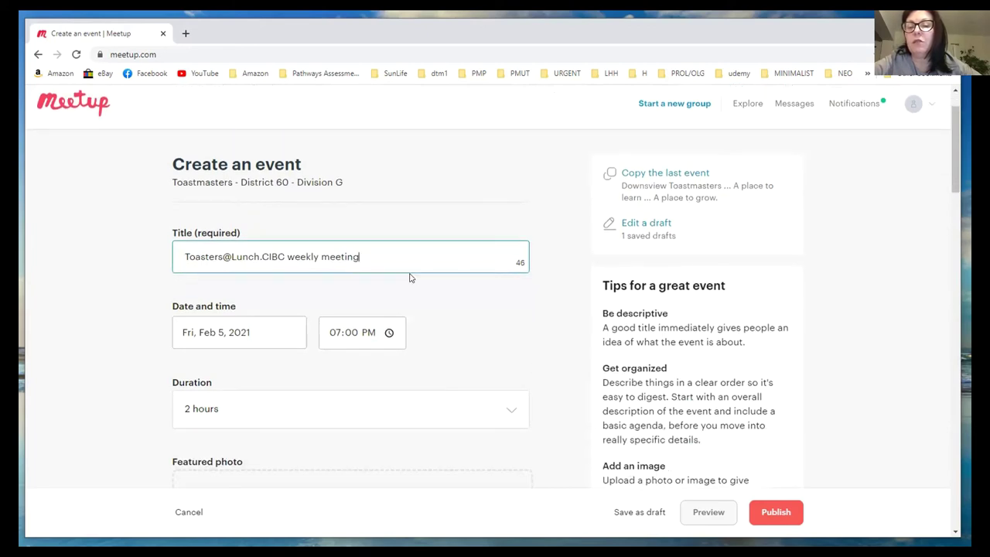
Append ' (District 60, Division G, West of Toronto' to the title, correcting typos
text((D)
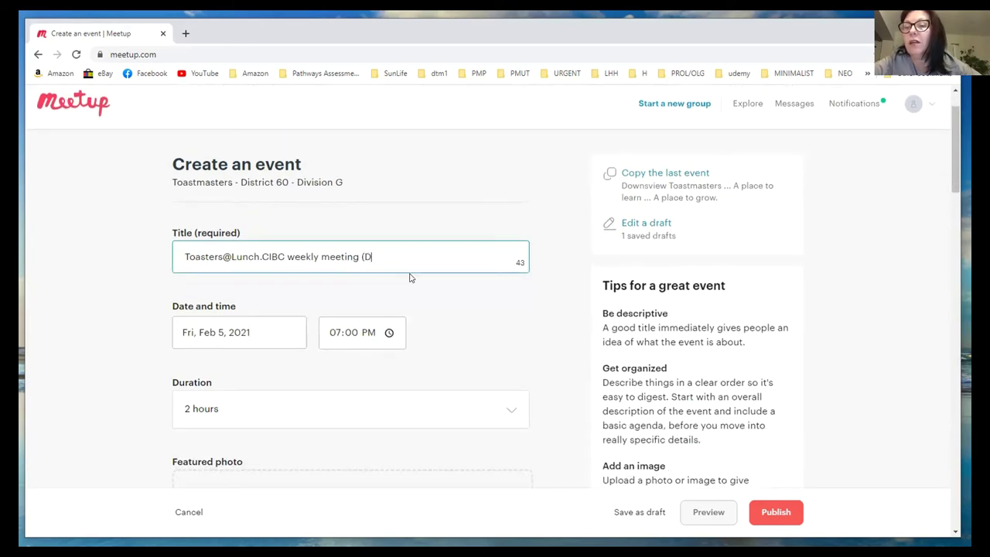
text(ist)
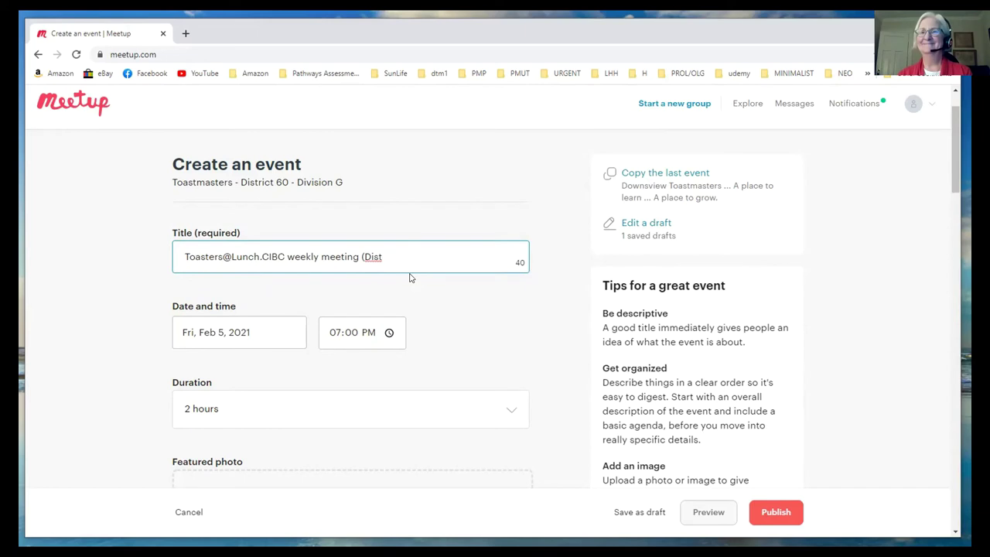
key(BackSpace)
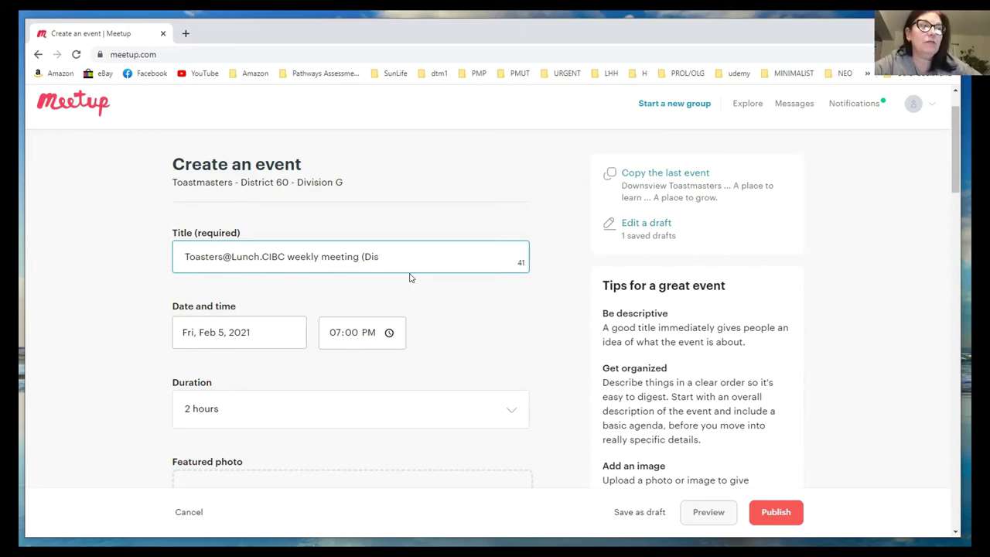
text(tric)
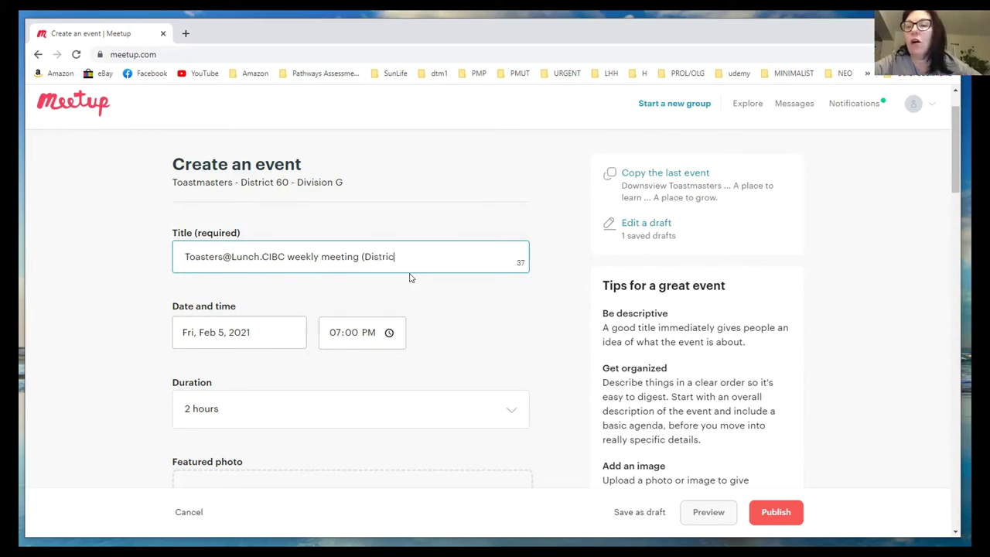
text(t 60)
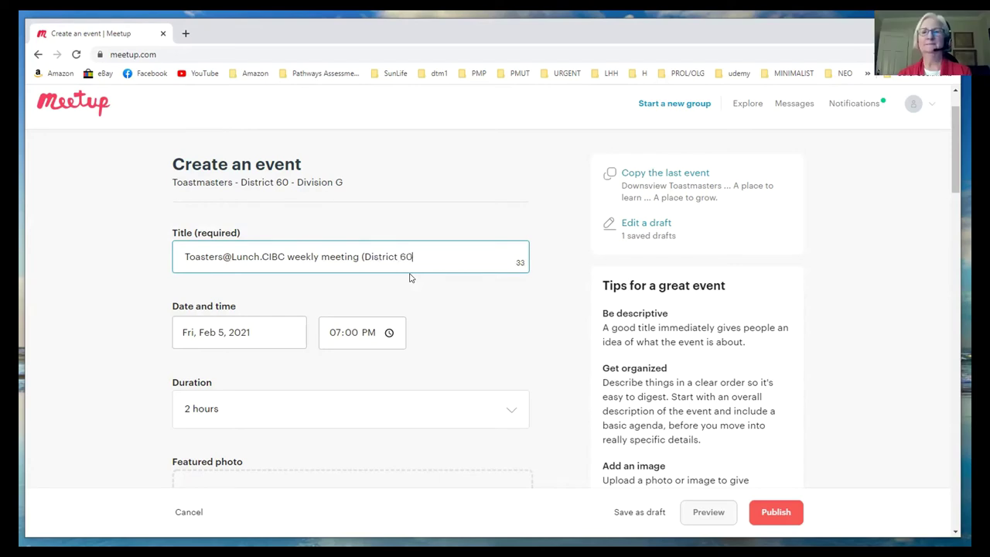
text(, Division )
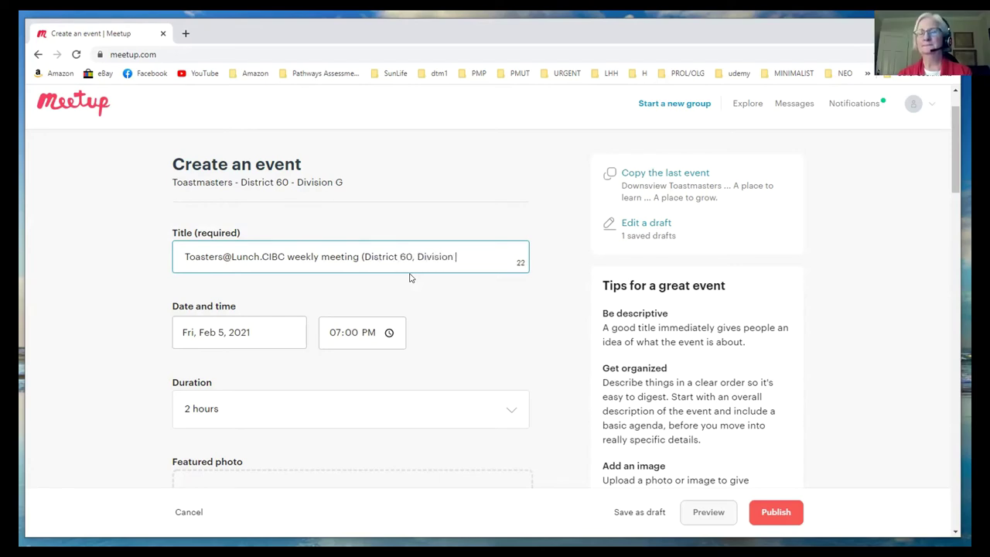
text(G))
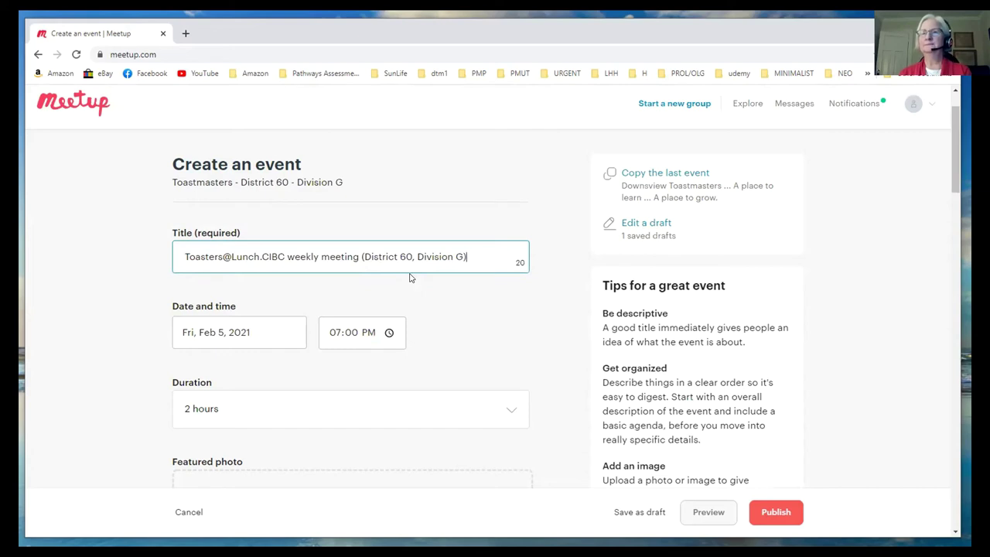
key(BackSpace)
text(, )
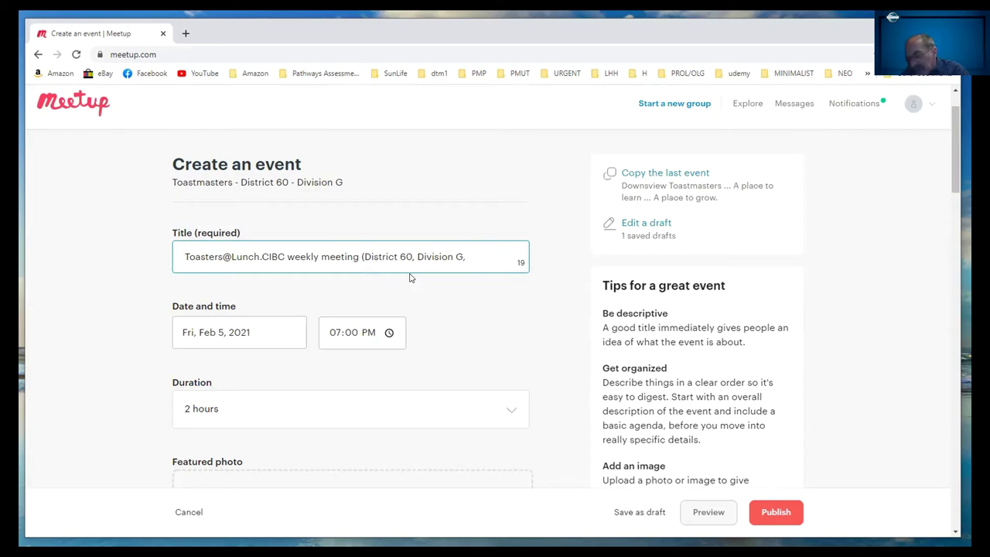
text(Eto)
key(BackSpace)
key(BackSpace)
key(BackSpace)
text(West)
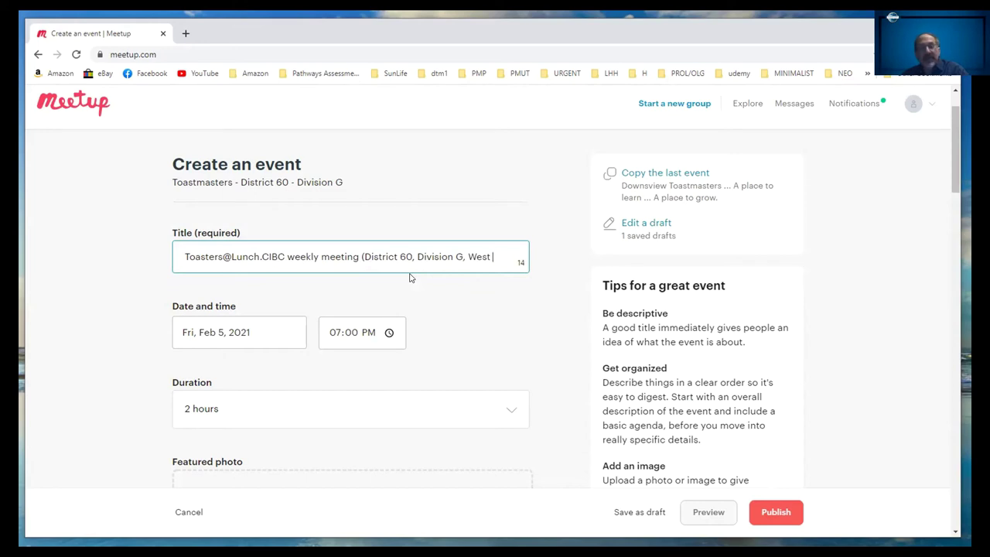
text( of )
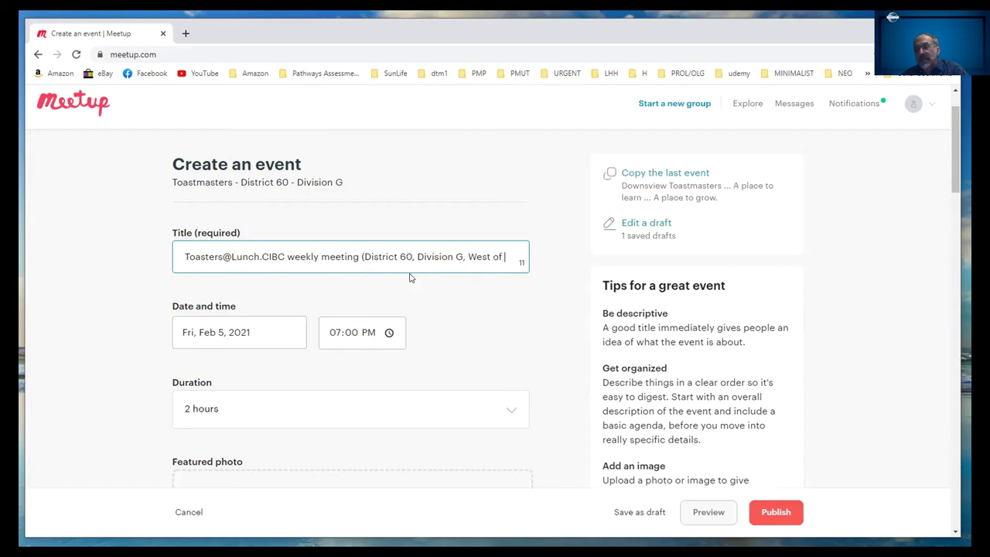
text(Toronto)
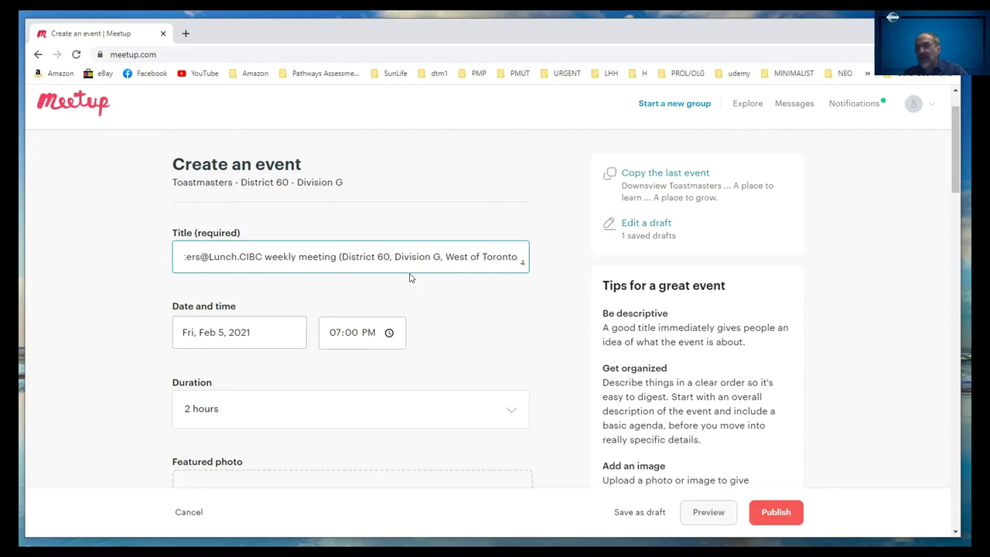
click(474, 315)
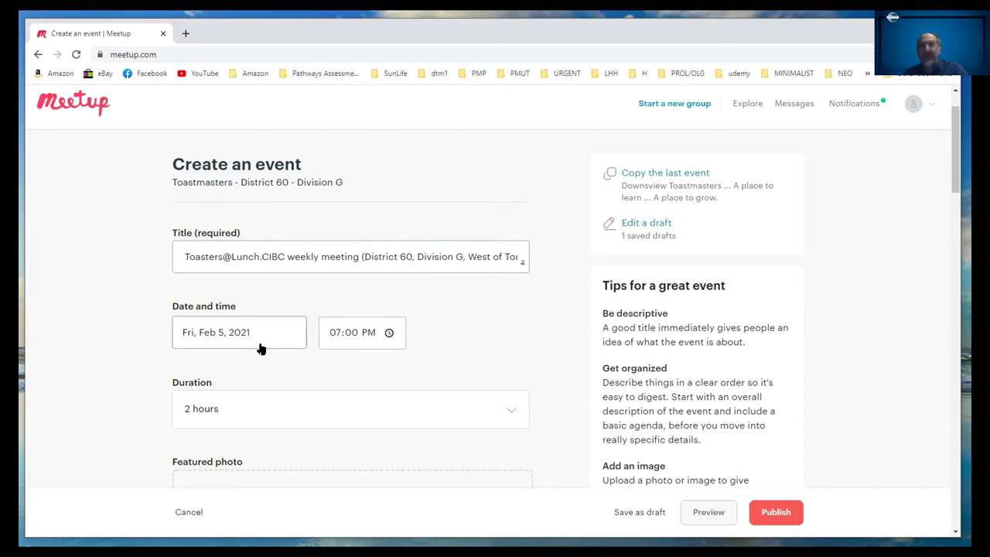
Set the event date to Tue, Feb 9, 2021 and the start time to 12:00 PM
click(361, 333)
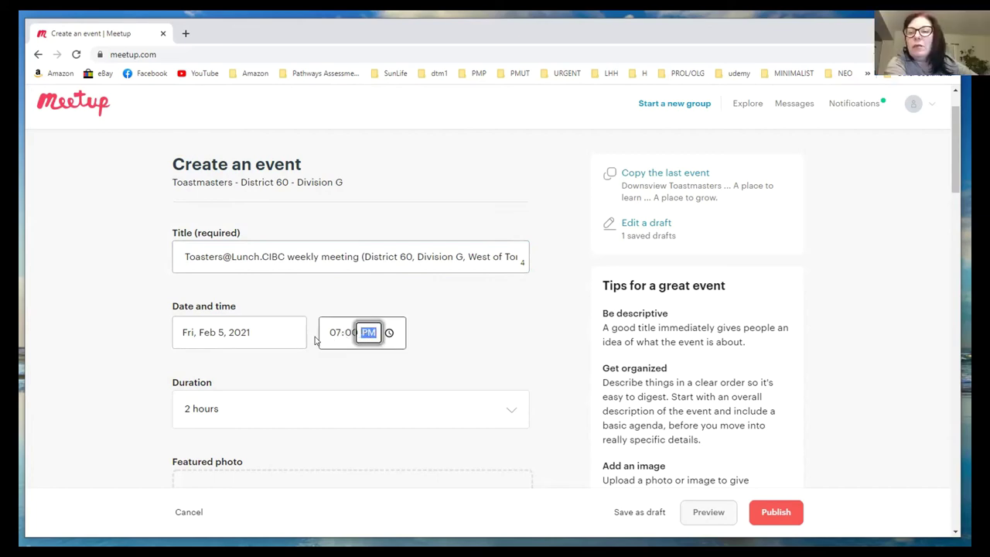
click(213, 335)
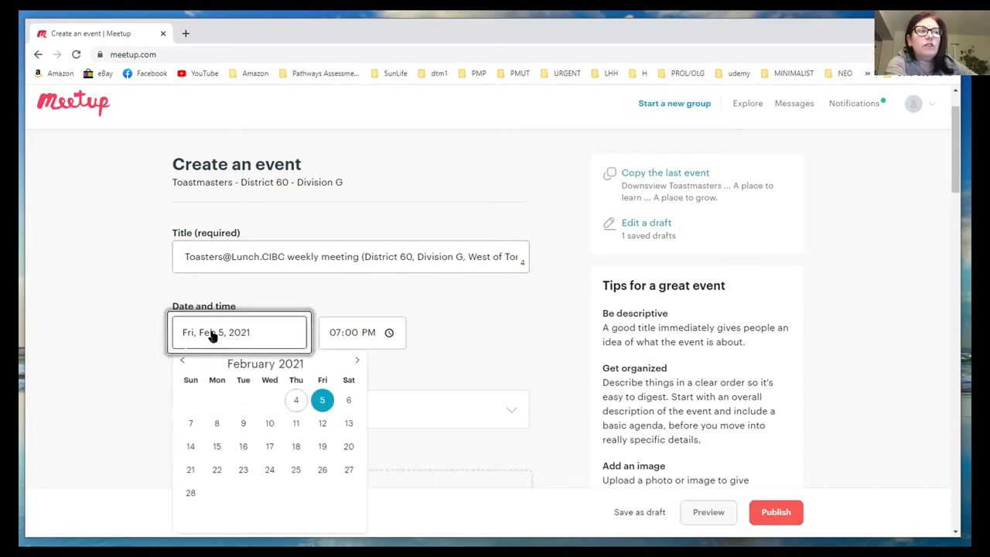
click(243, 424)
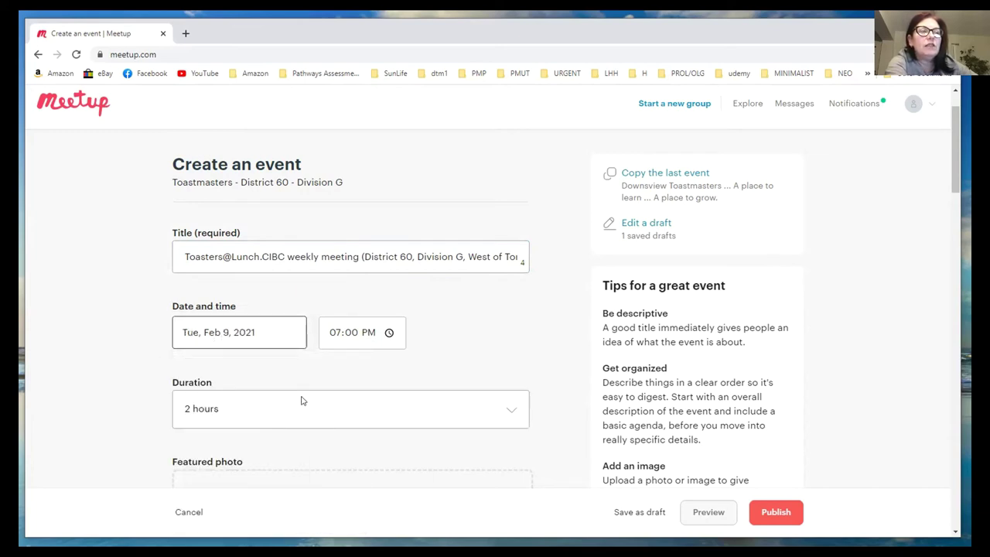
click(348, 334)
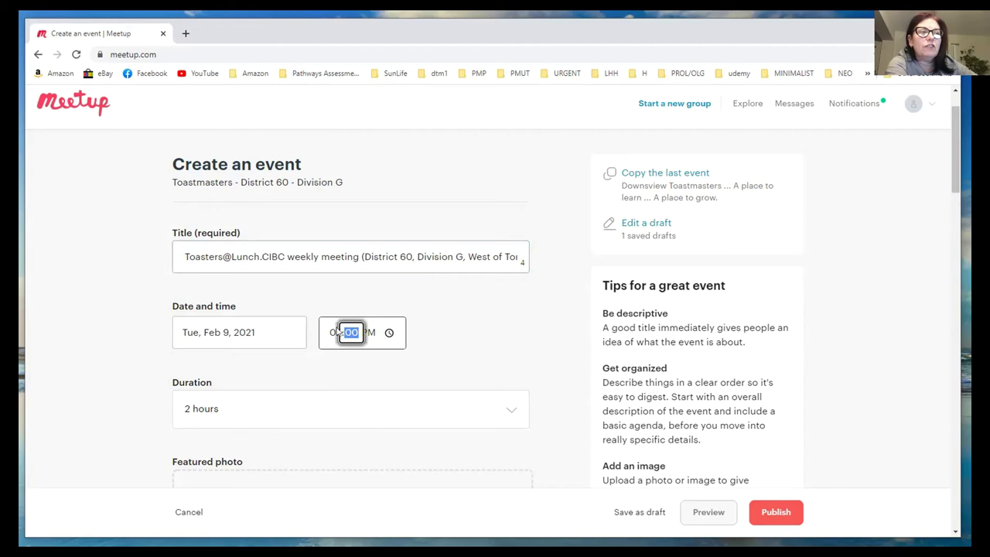
click(336, 376)
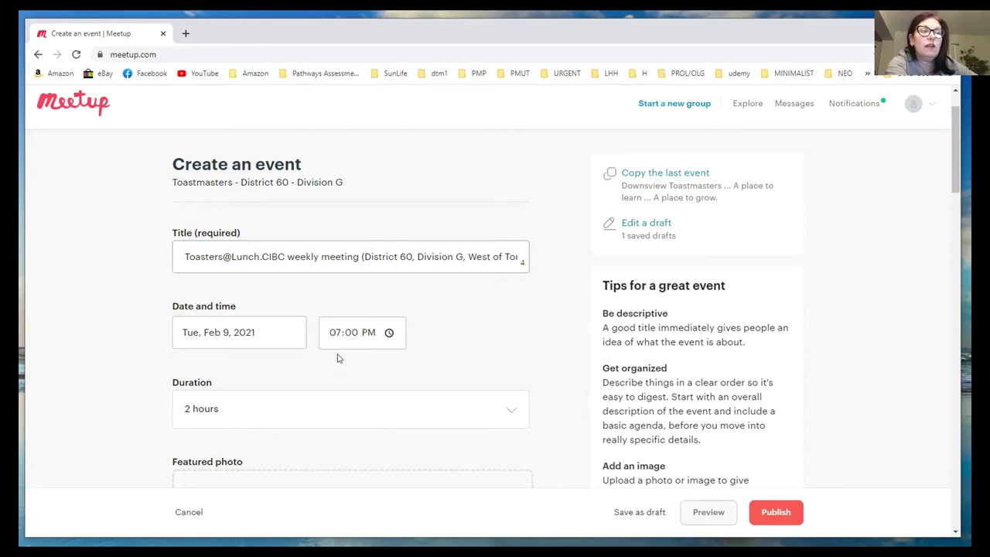
click(335, 333)
text(12)
click(423, 379)
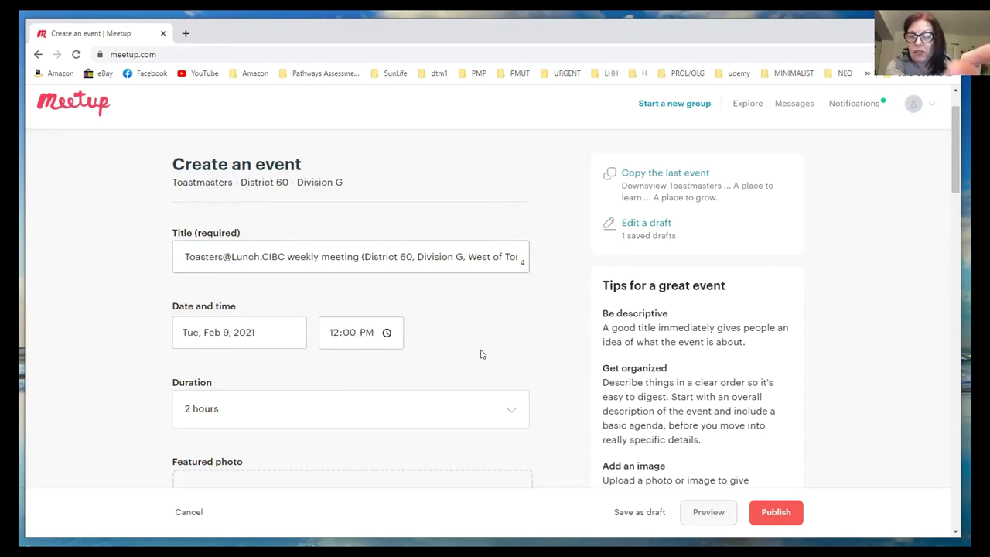
scroll(480, 355, down, 2)
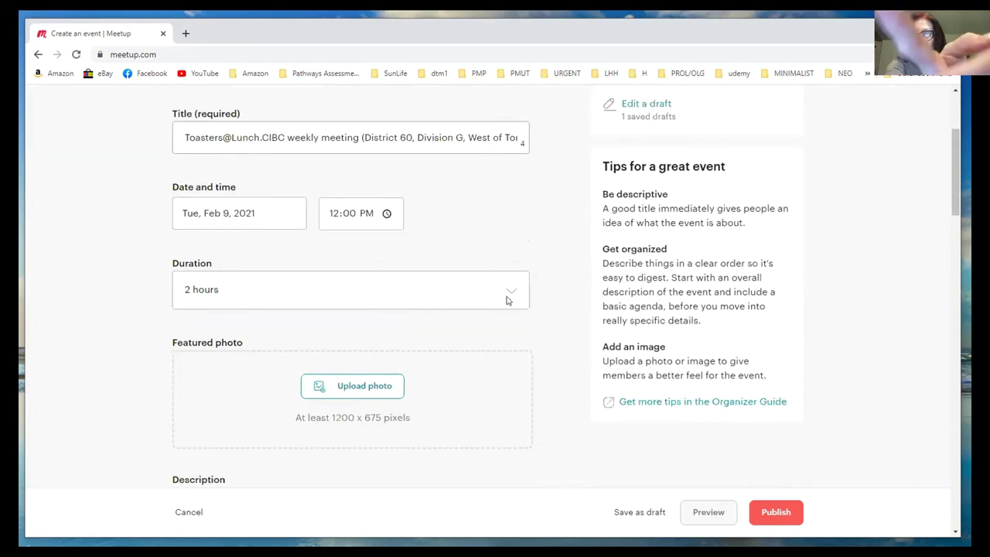
Set the event duration to 1 hour and attempt a draft save, which flags the empty Description
click(372, 294)
click(371, 314)
scroll(411, 374, down, 1)
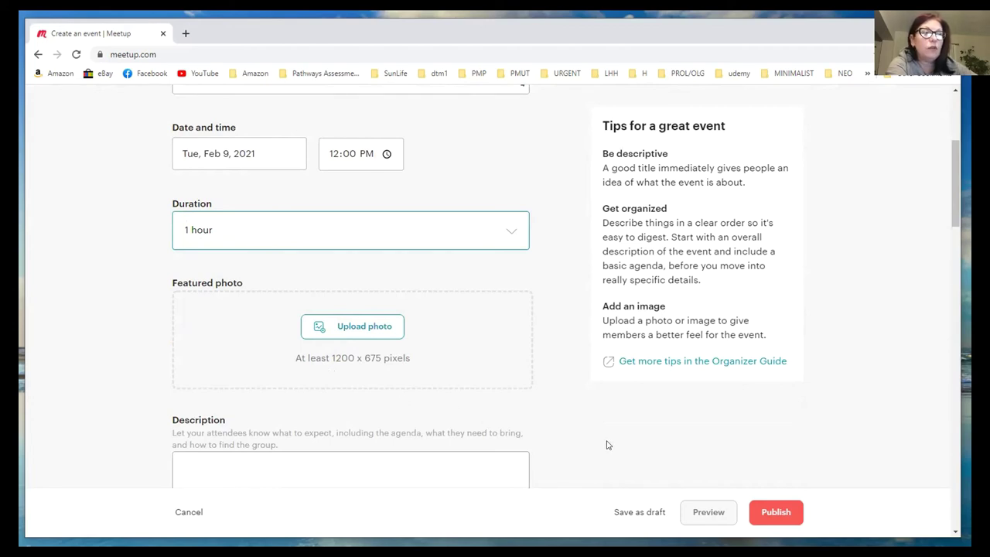
click(639, 514)
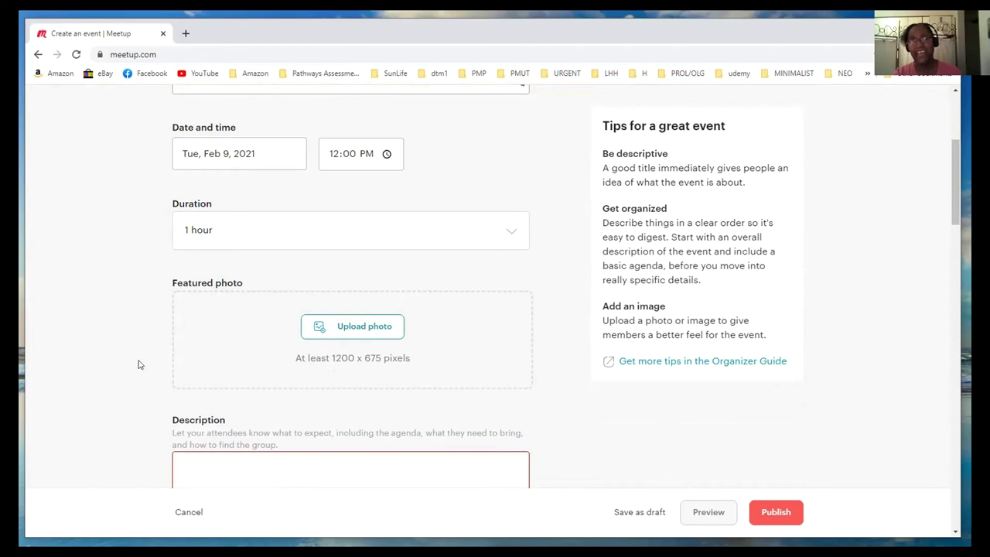
scroll(140, 364, down, 2)
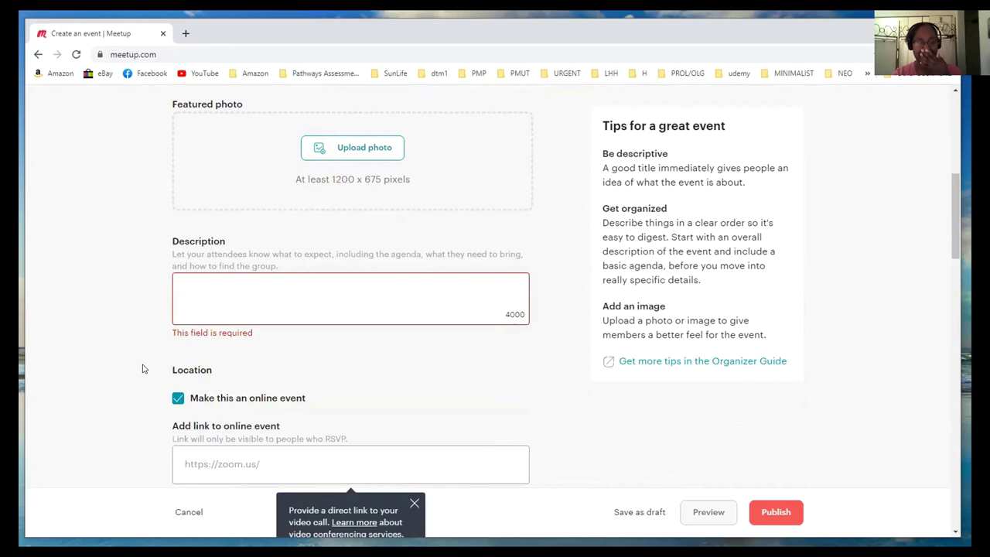
scroll(142, 369, down, 1)
scroll(142, 369, up, 2)
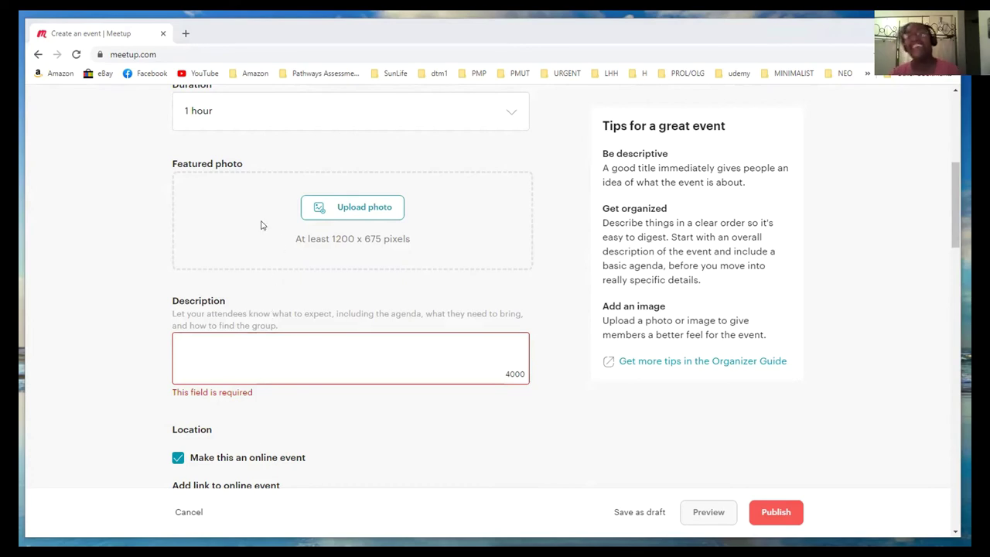
click(255, 379)
scroll(261, 406, down, 1)
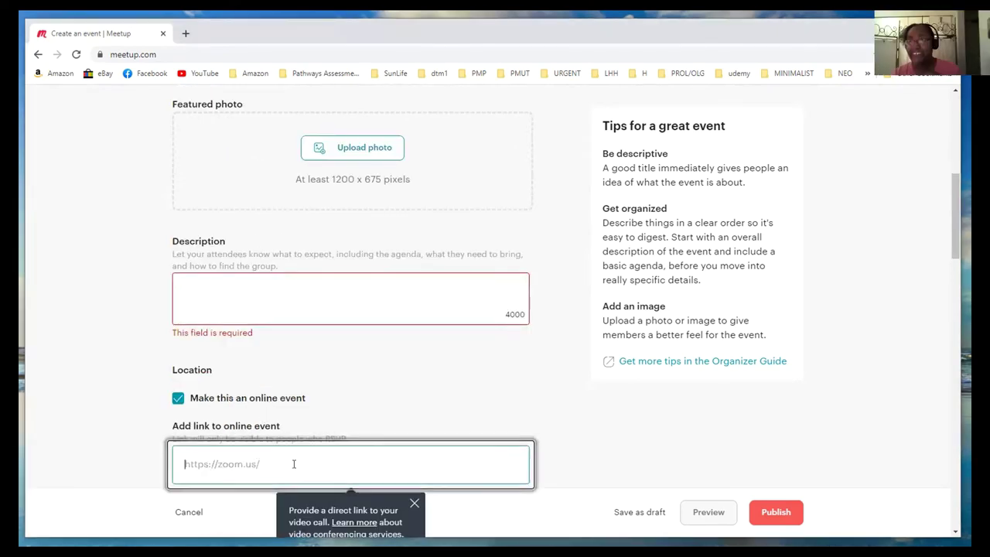
Paste the Zoom meeting URL into the 'Add link to online event' field
click(285, 465)
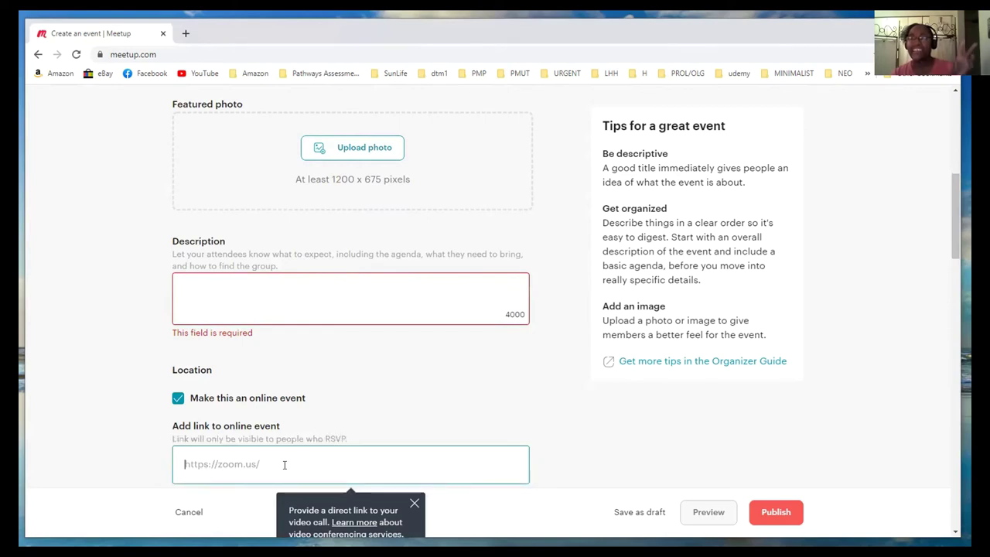
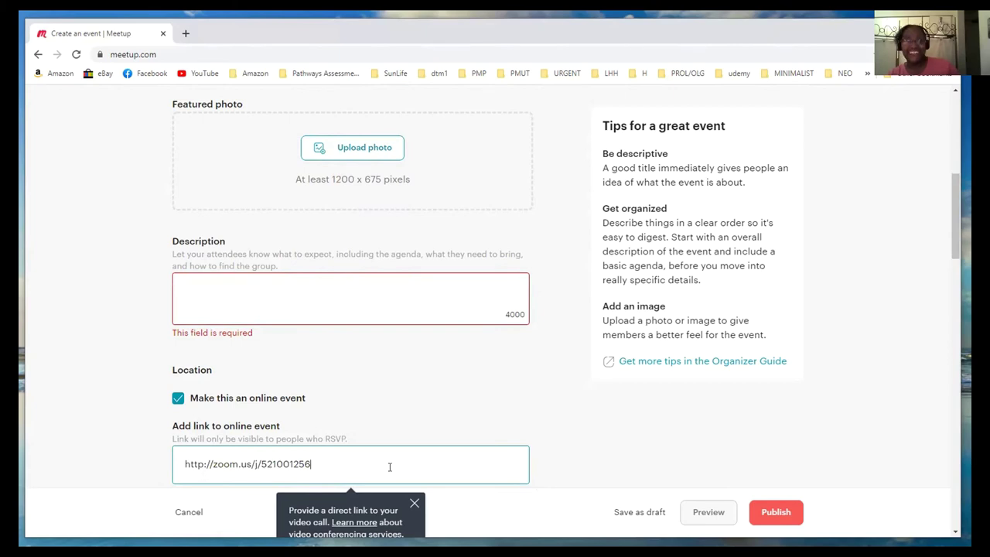
scroll(389, 467, down, 2)
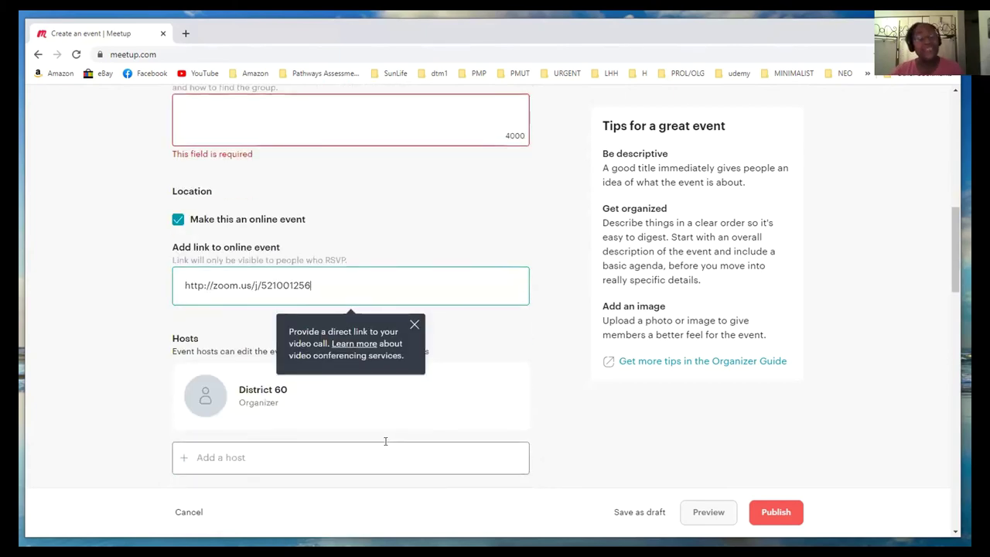
scroll(386, 441, down, 1)
scroll(385, 442, up, 3)
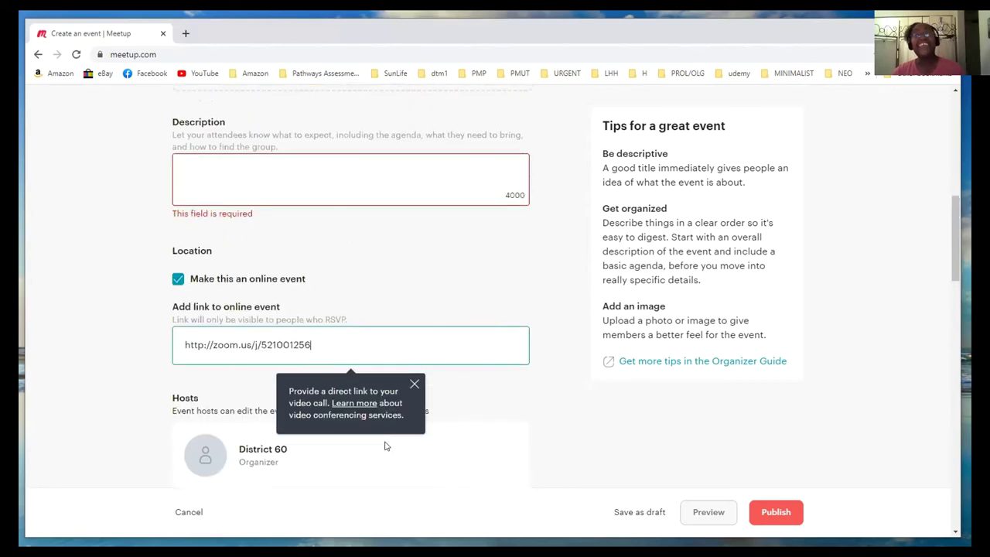
scroll(292, 369, up, 2)
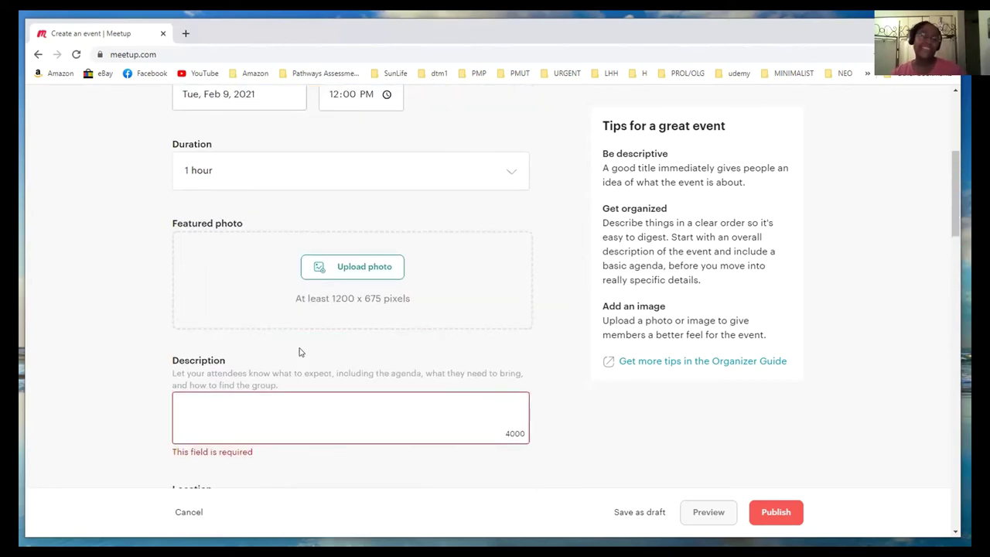
scroll(299, 350, up, 3)
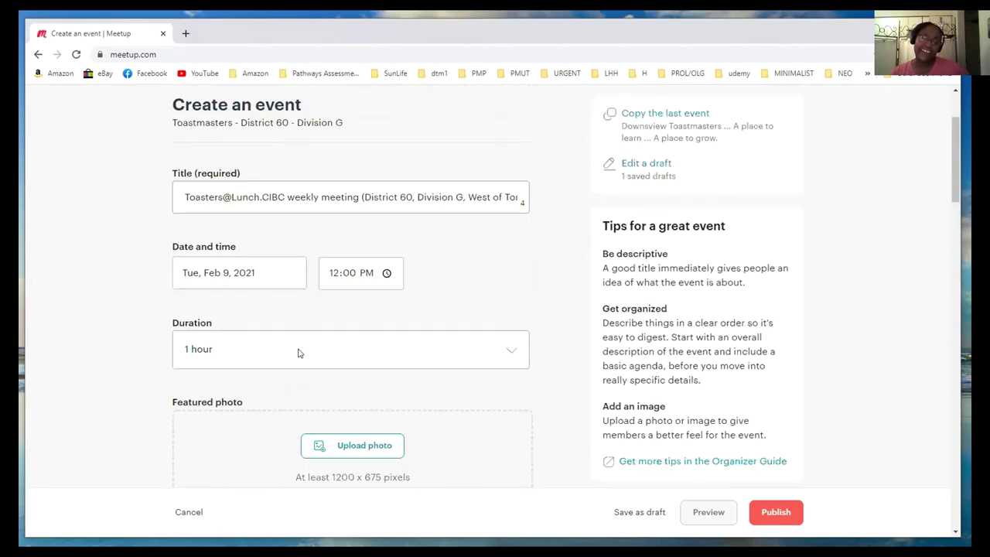
scroll(299, 353, down, 1)
scroll(298, 353, down, 2)
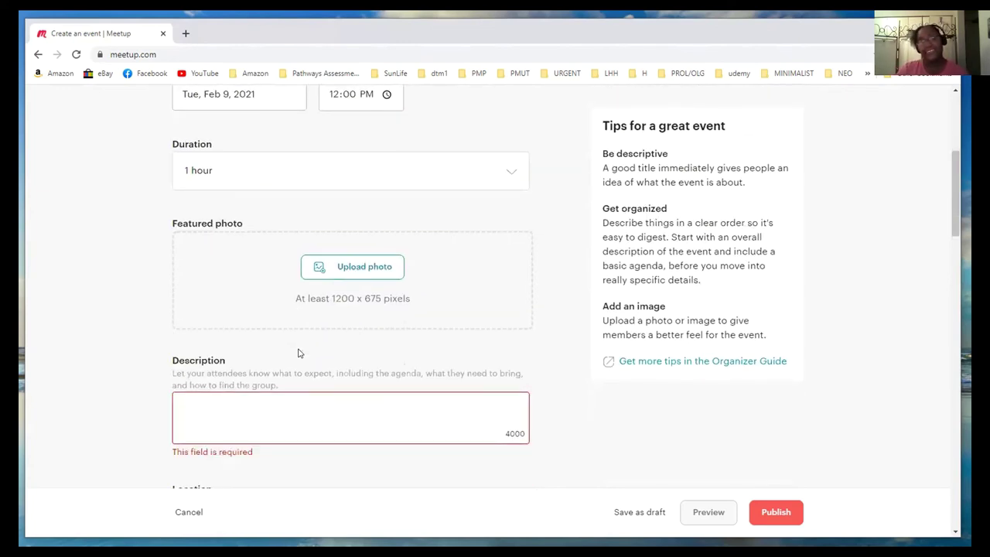
scroll(298, 353, down, 1)
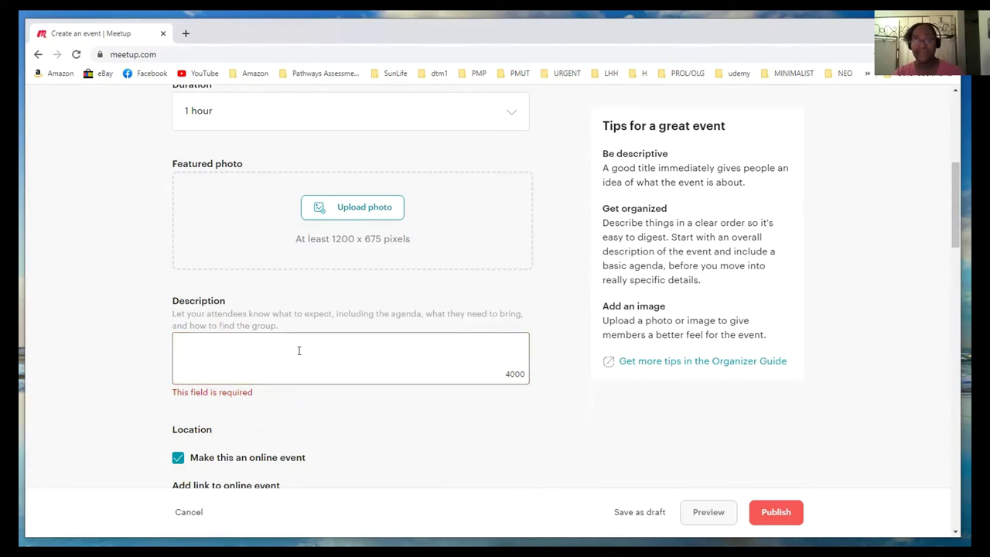
click(299, 350)
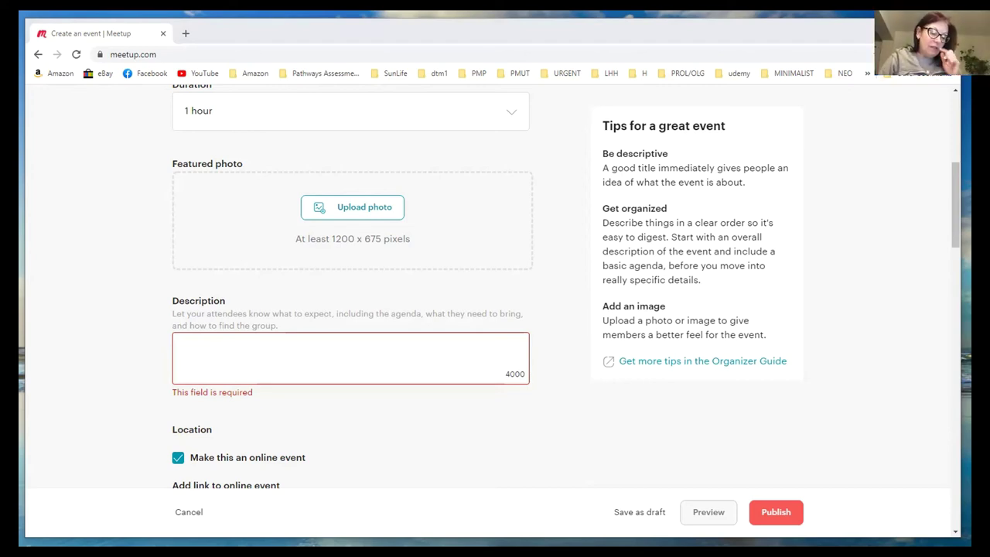
click(199, 352)
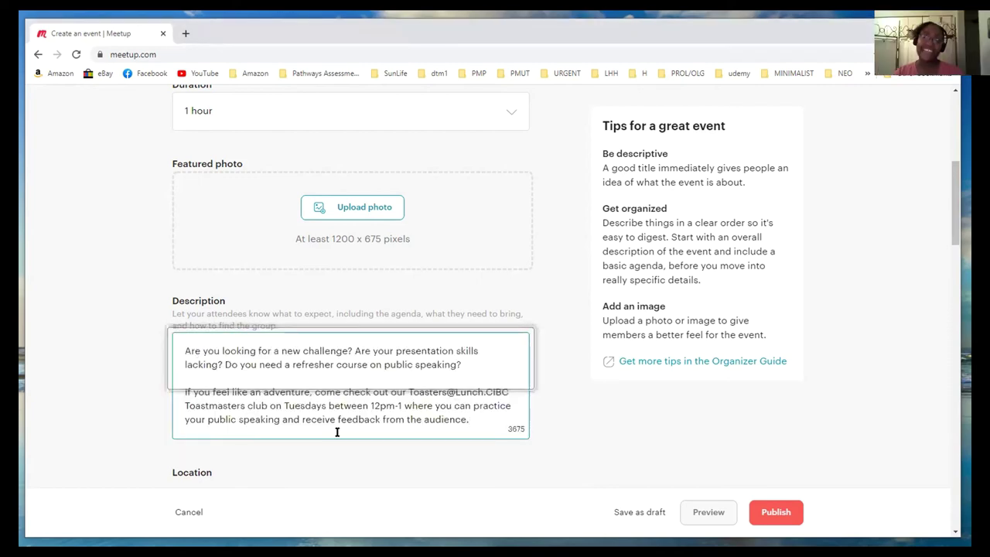
scroll(495, 433, down, 1)
scroll(495, 418, down, 2)
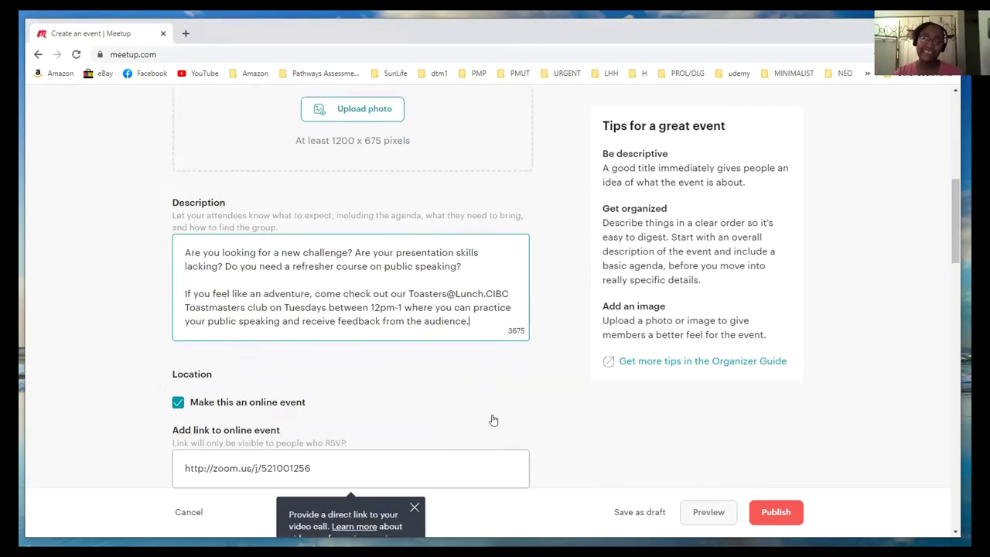
scroll(490, 419, down, 1)
scroll(490, 419, down, 1)
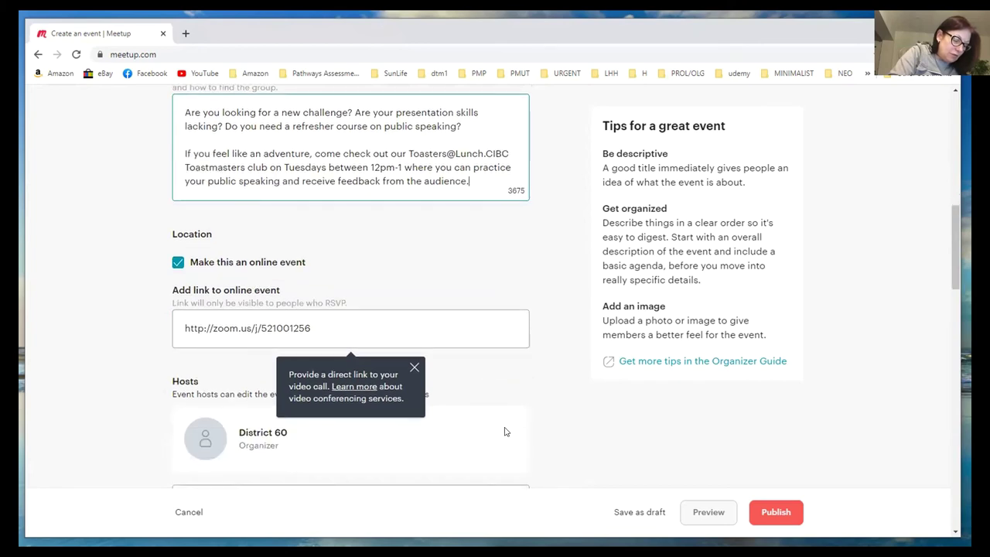
click(652, 513)
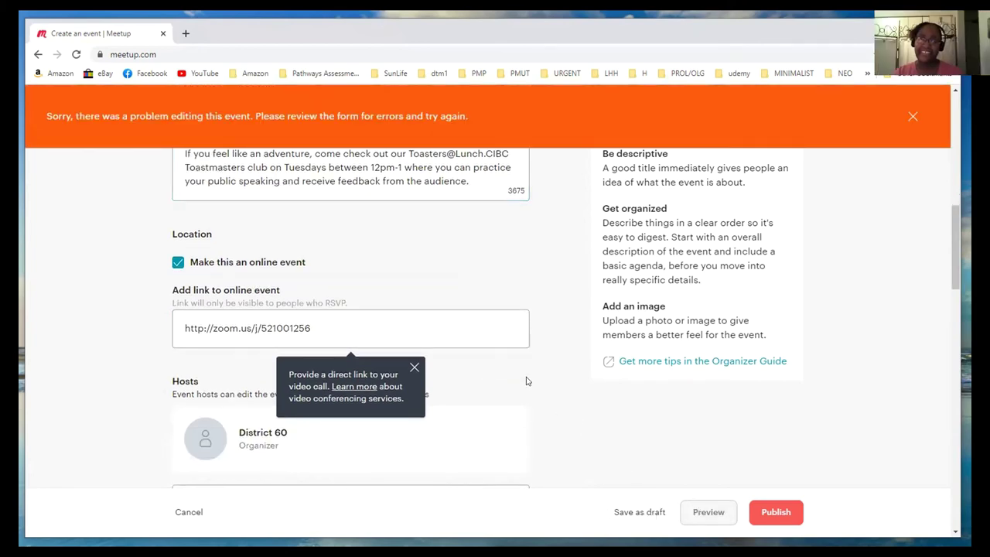
scroll(544, 283, up, 9)
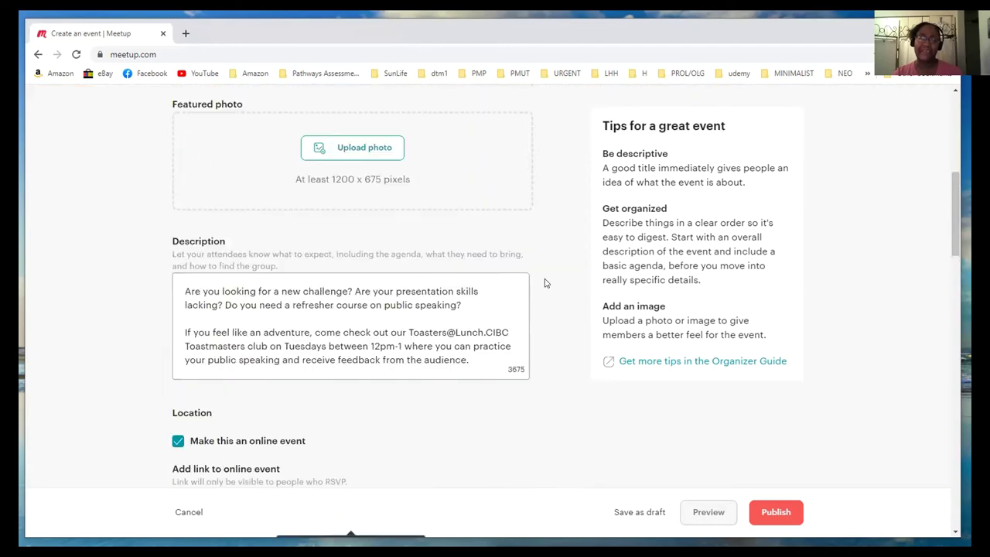
scroll(553, 288, down, 2)
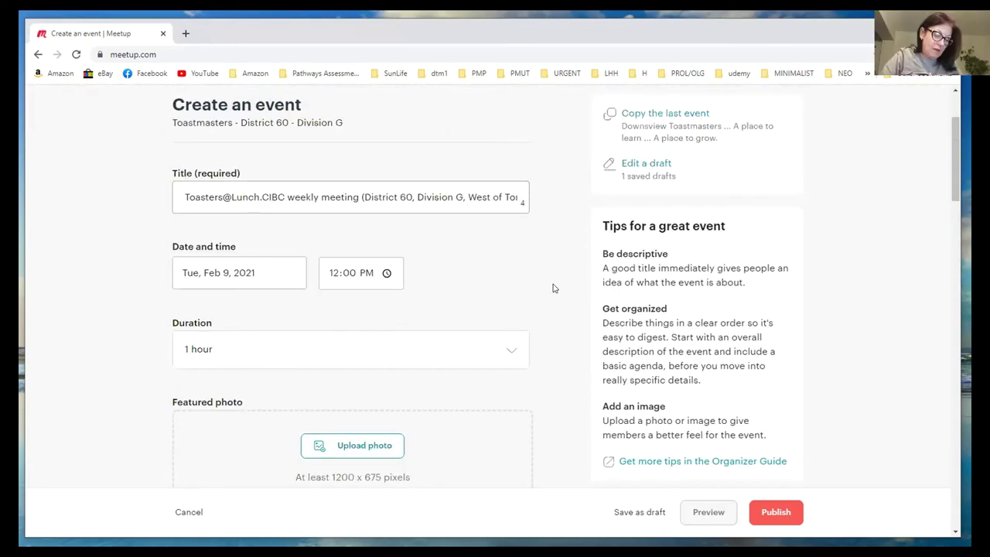
scroll(553, 288, down, 5)
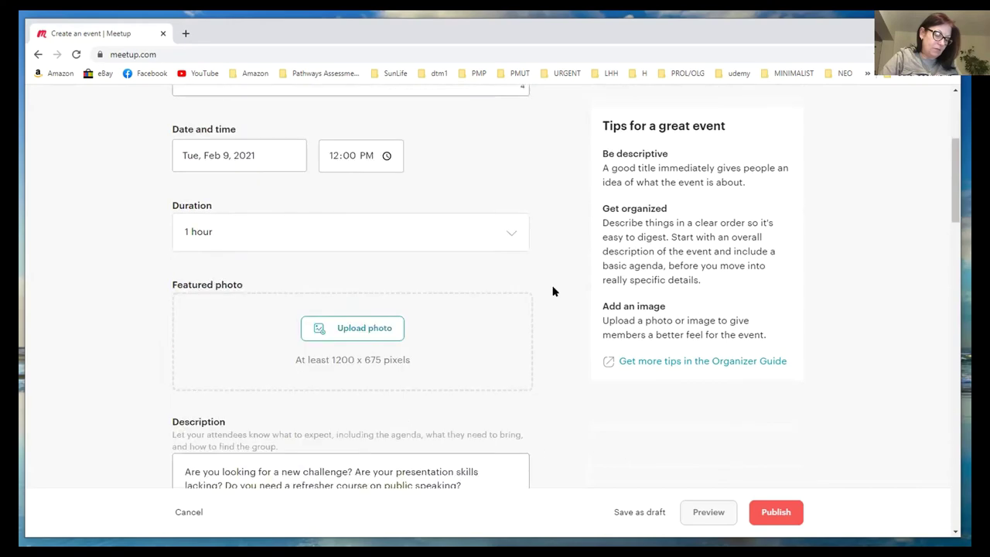
scroll(553, 290, down, 5)
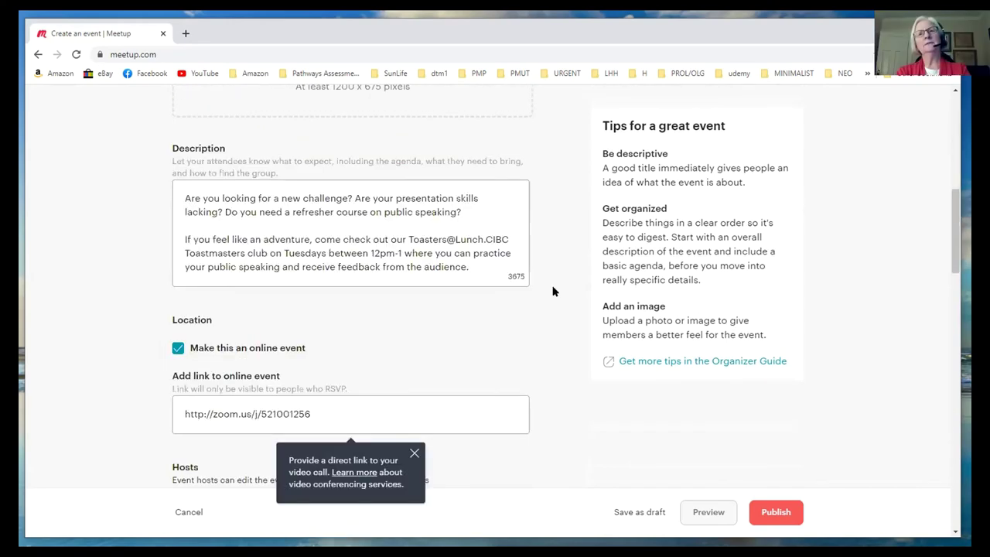
scroll(553, 291, down, 2)
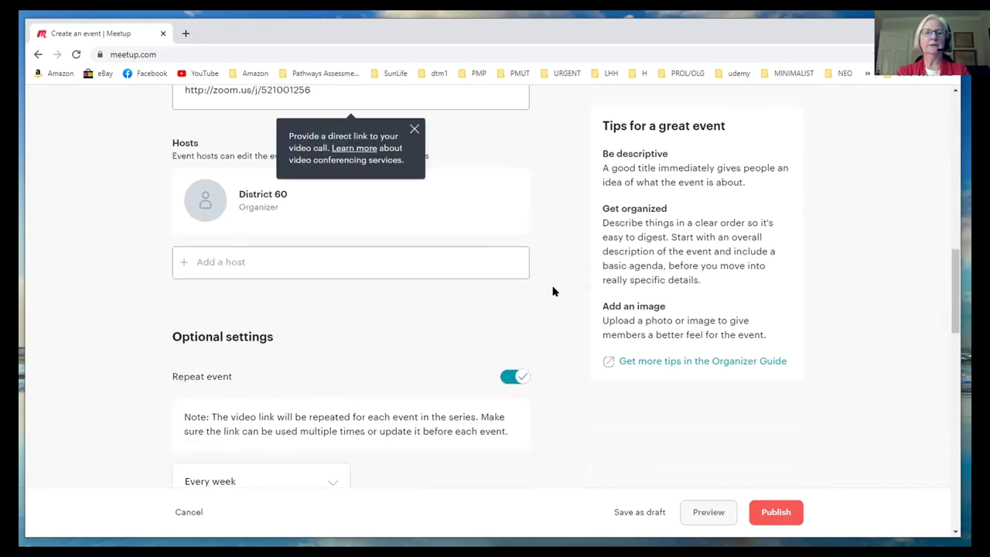
scroll(553, 291, down, 3)
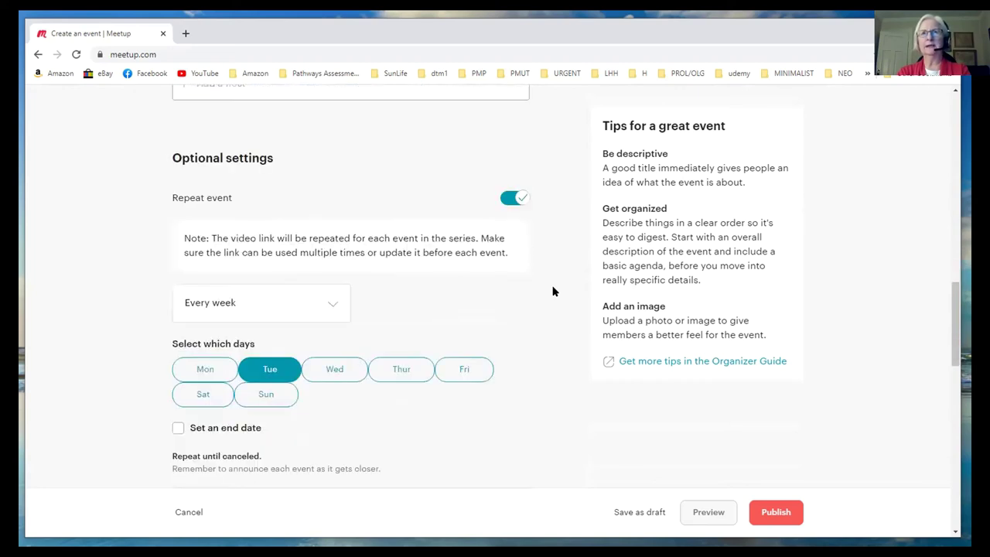
scroll(553, 291, down, 4)
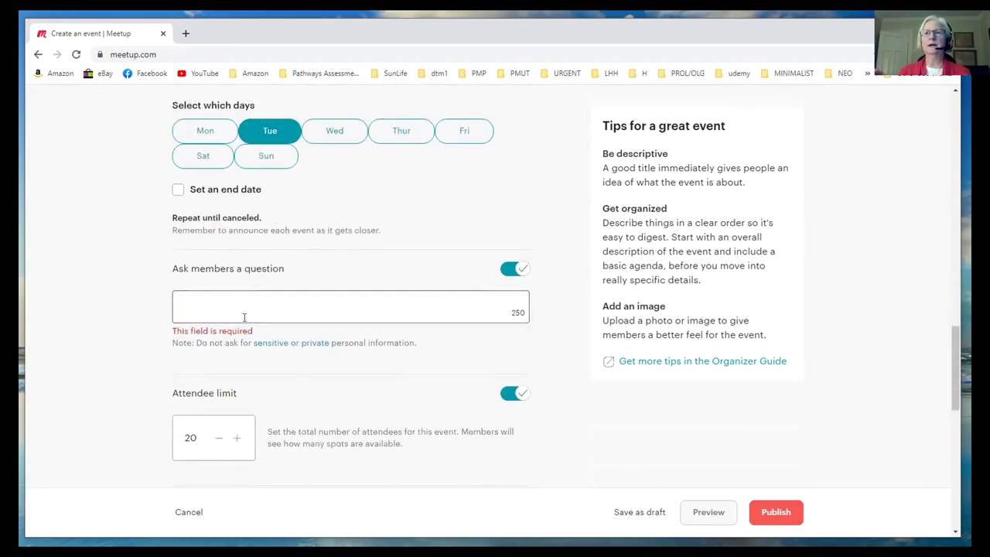
scroll(260, 355, down, 2)
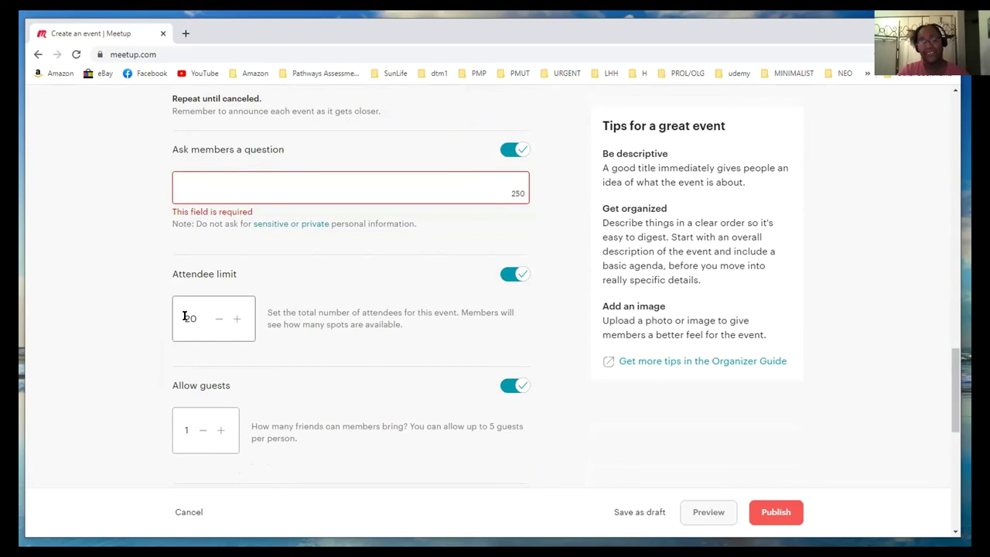
Raise the attendee limit to 40
drag(184, 317, 187, 318)
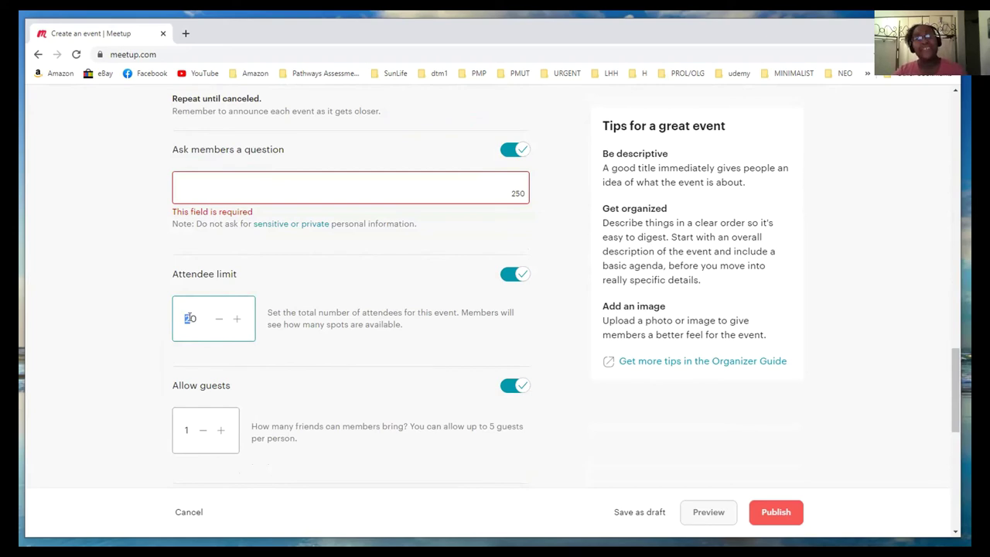
text(4)
scroll(546, 345, down, 1)
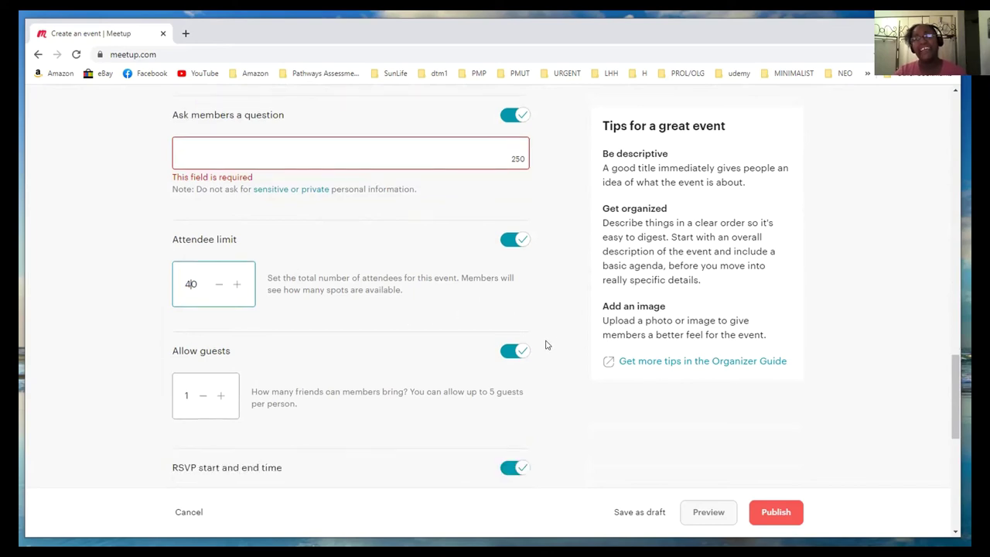
scroll(546, 345, down, 1)
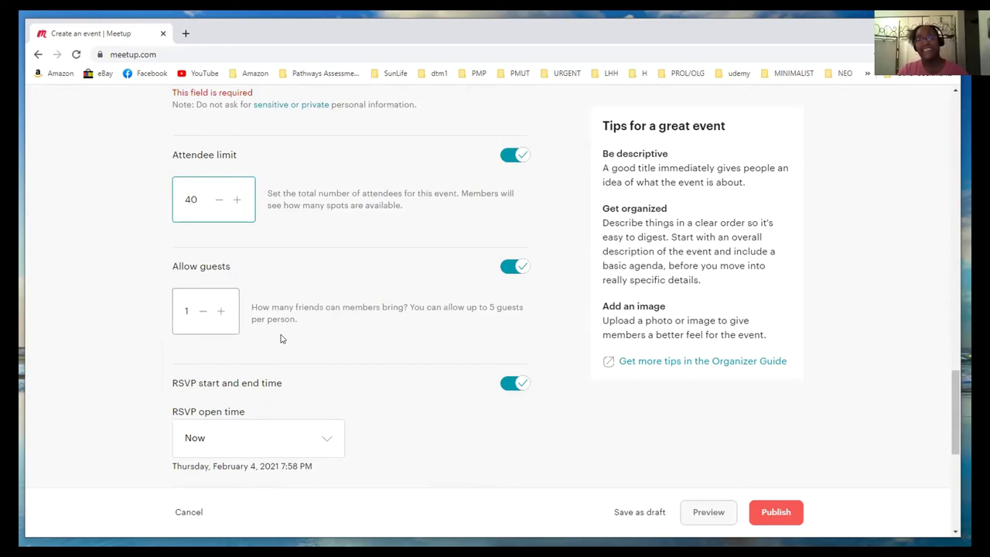
Allow each member to bring up to 5 guests
click(222, 312)
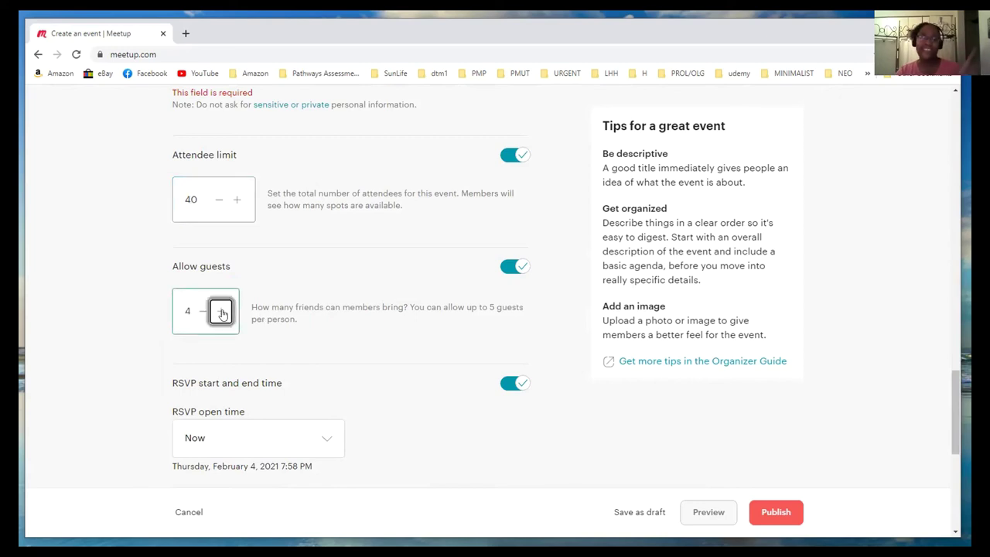
click(222, 313)
scroll(356, 331, down, 2)
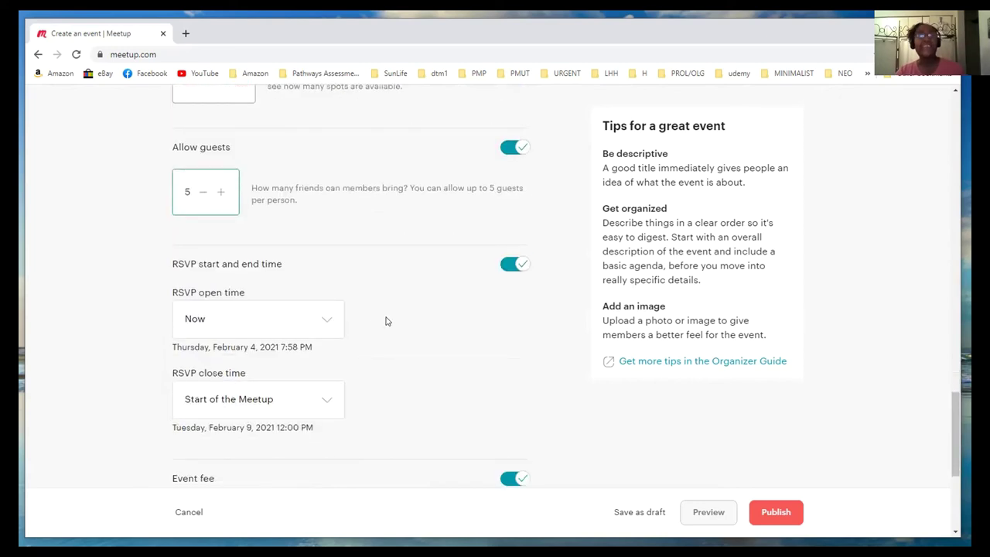
scroll(390, 320, down, 1)
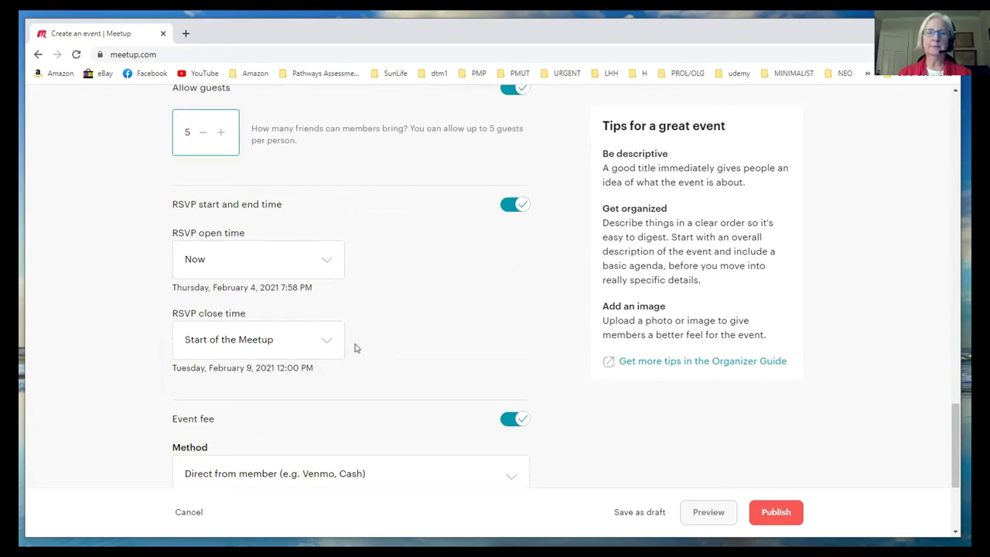
Switch off the event fee and retry the draft save, which reports an empty question
scroll(385, 348, down, 1)
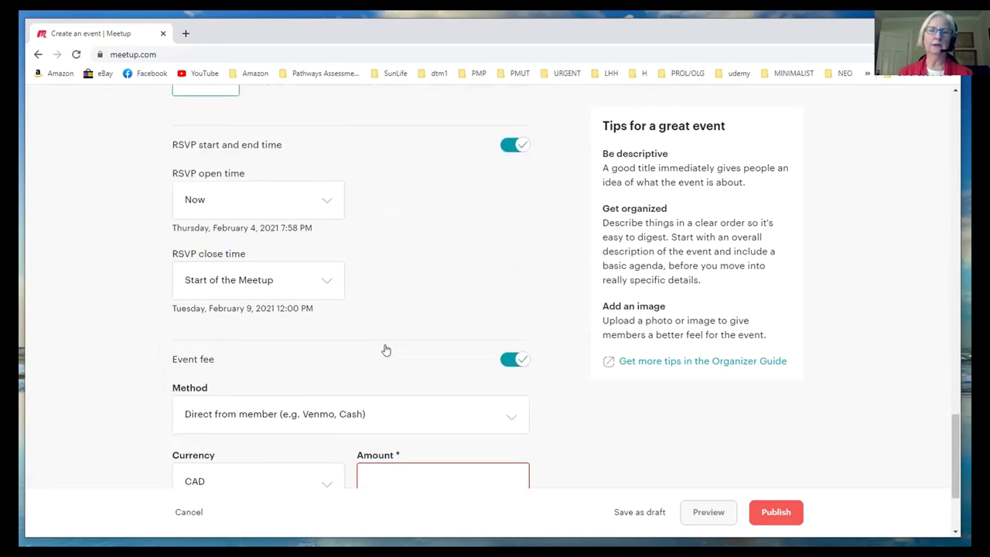
scroll(384, 349, down, 2)
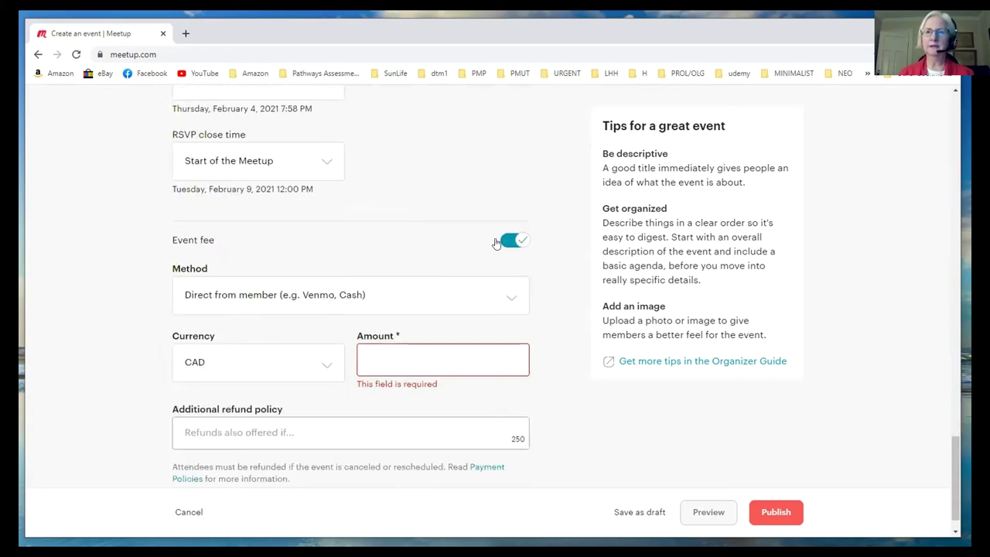
click(501, 241)
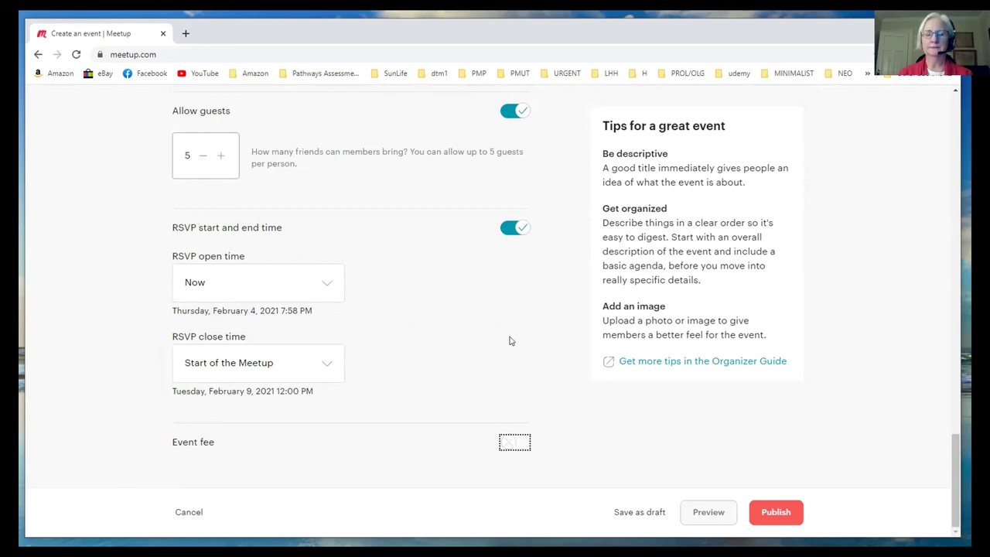
click(641, 513)
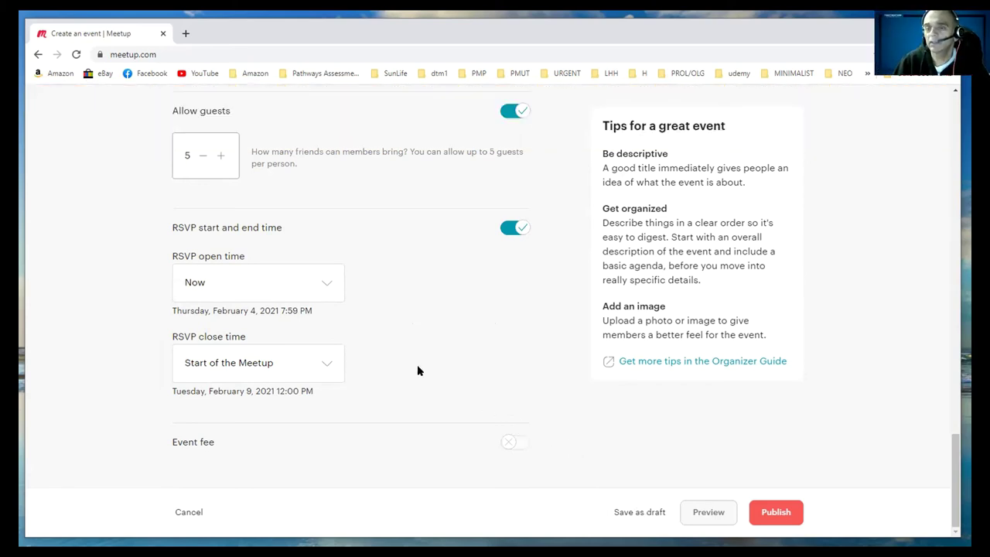
Turn off the required question for members when they RSVP
scroll(417, 370, up, 1)
scroll(417, 370, up, 5)
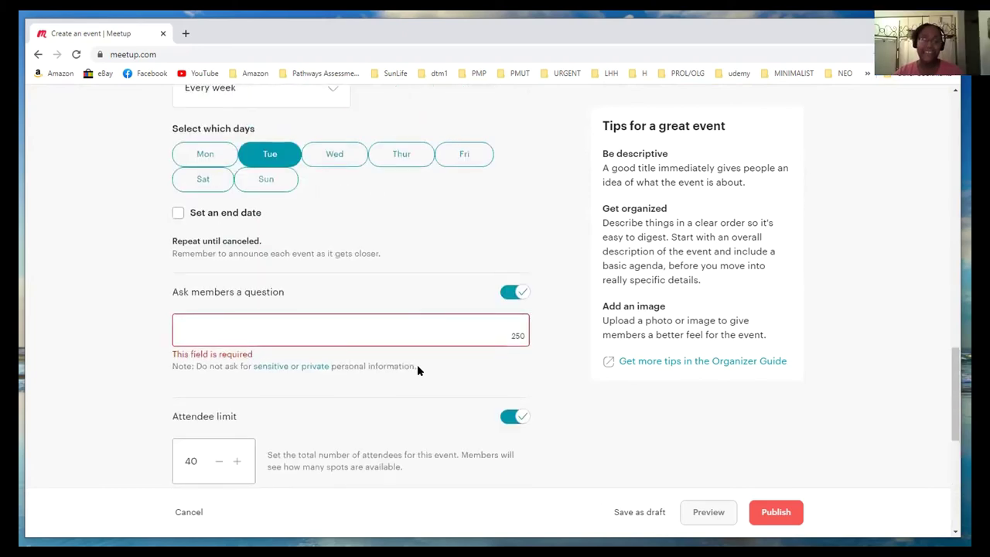
click(502, 294)
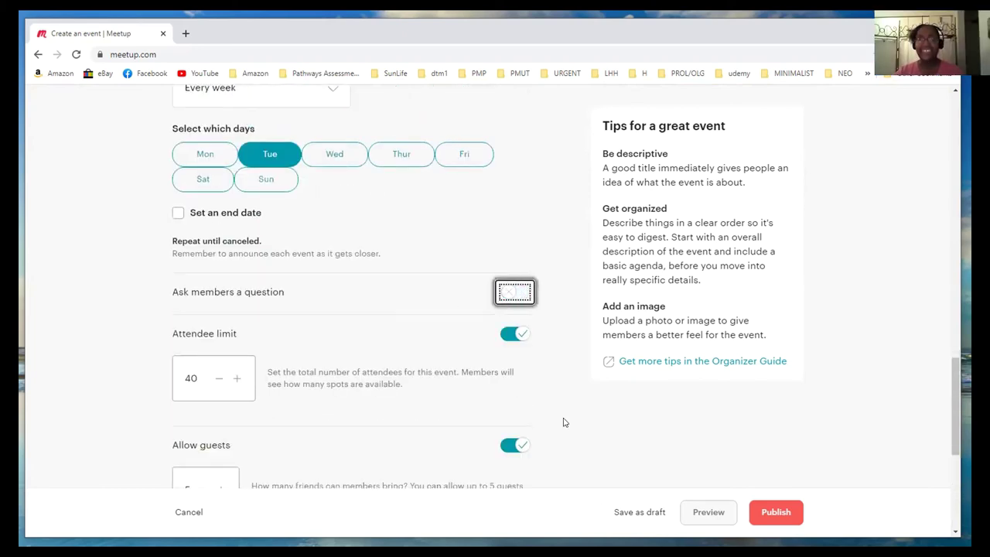
click(638, 514)
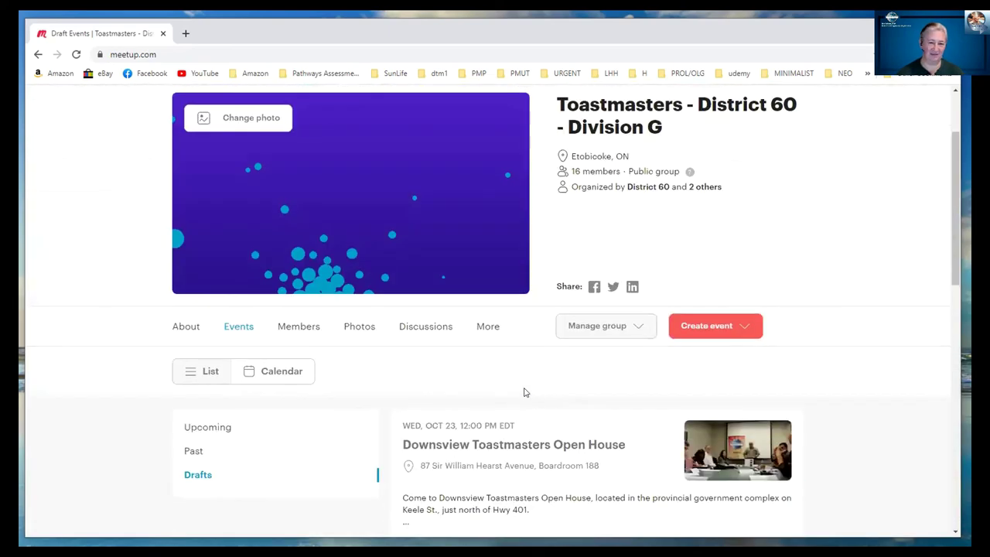
scroll(523, 393, down, 2)
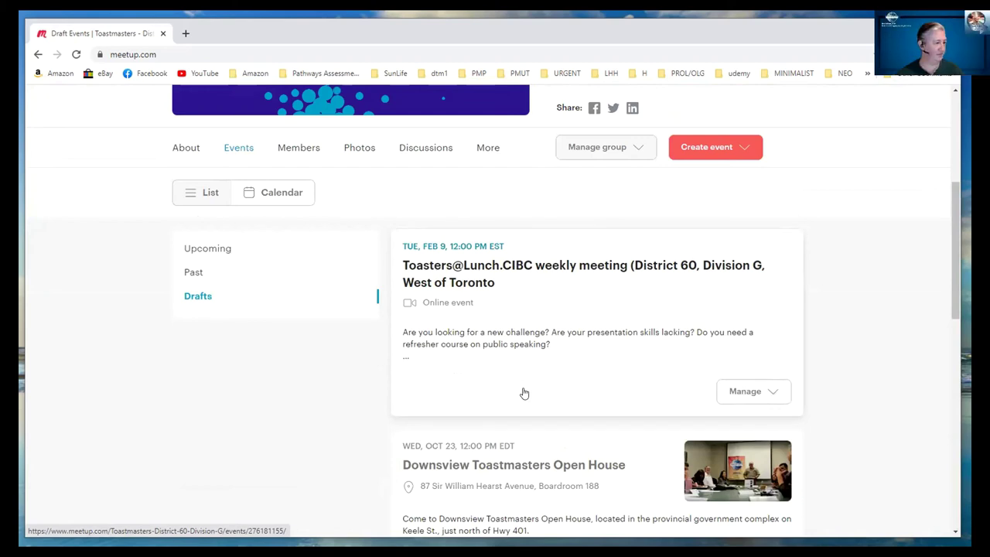
scroll(523, 393, down, 1)
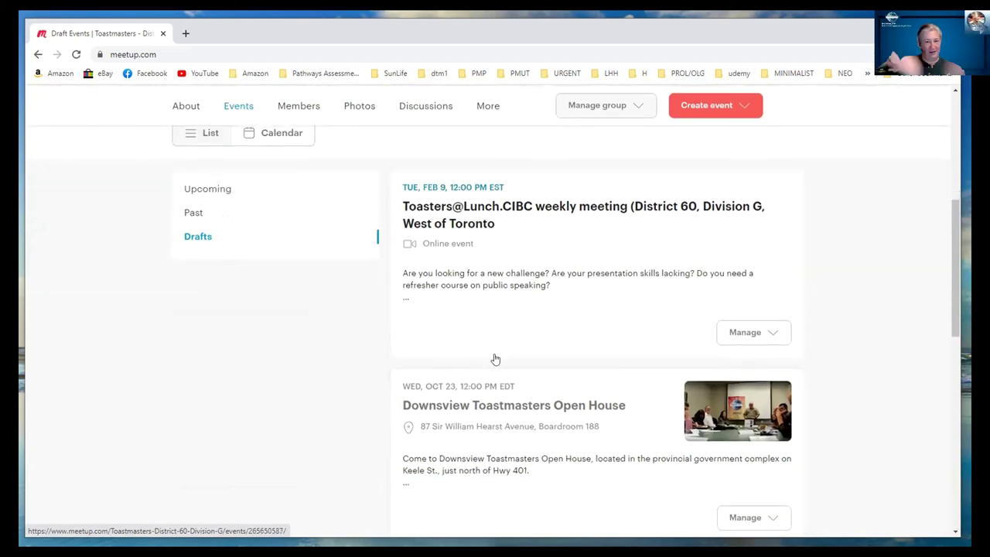
scroll(495, 359, up, 1)
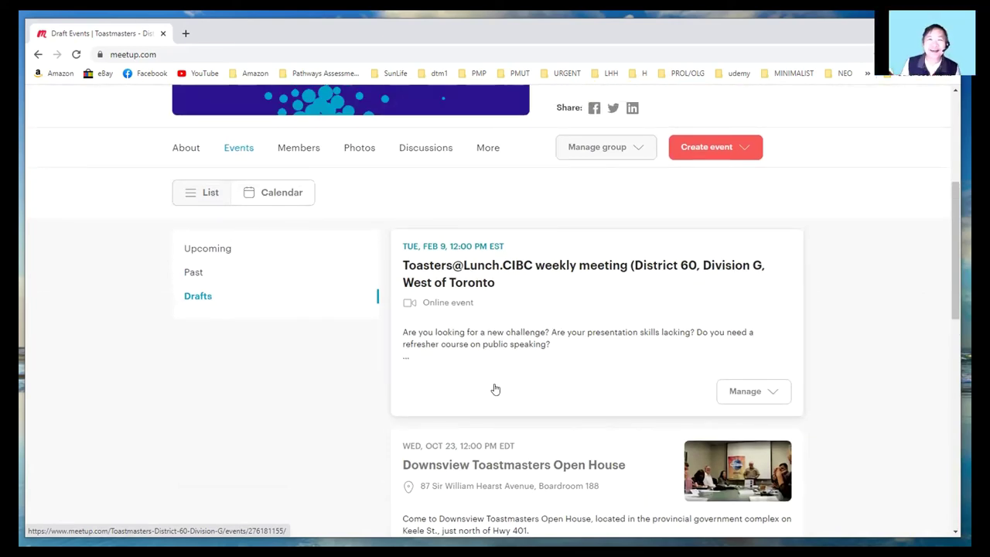